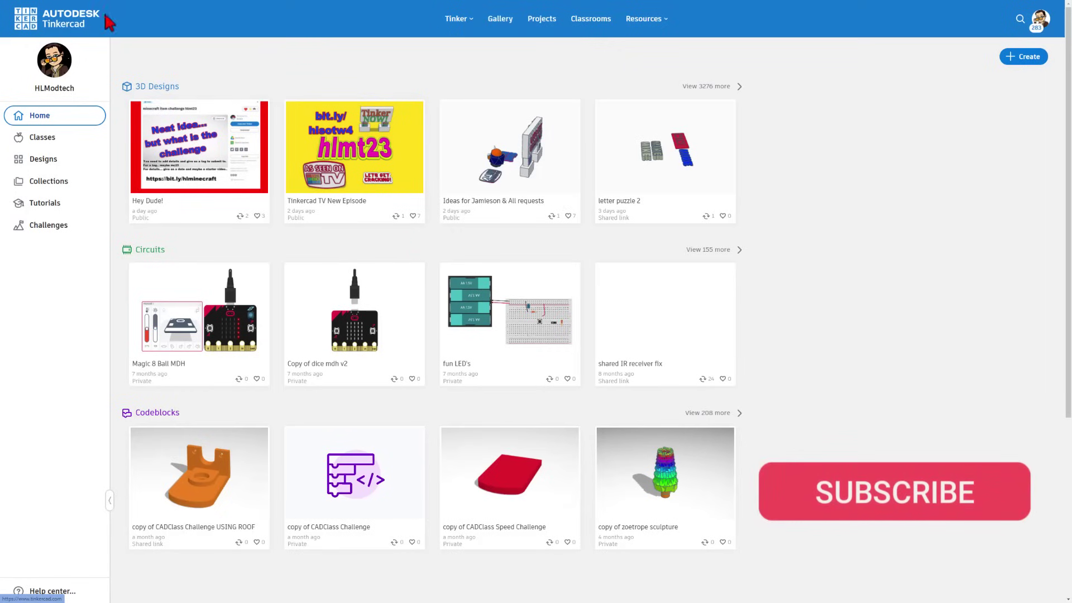
# Go to your designs list and open the Create menu for a new design.
pyautogui.click(56, 162)
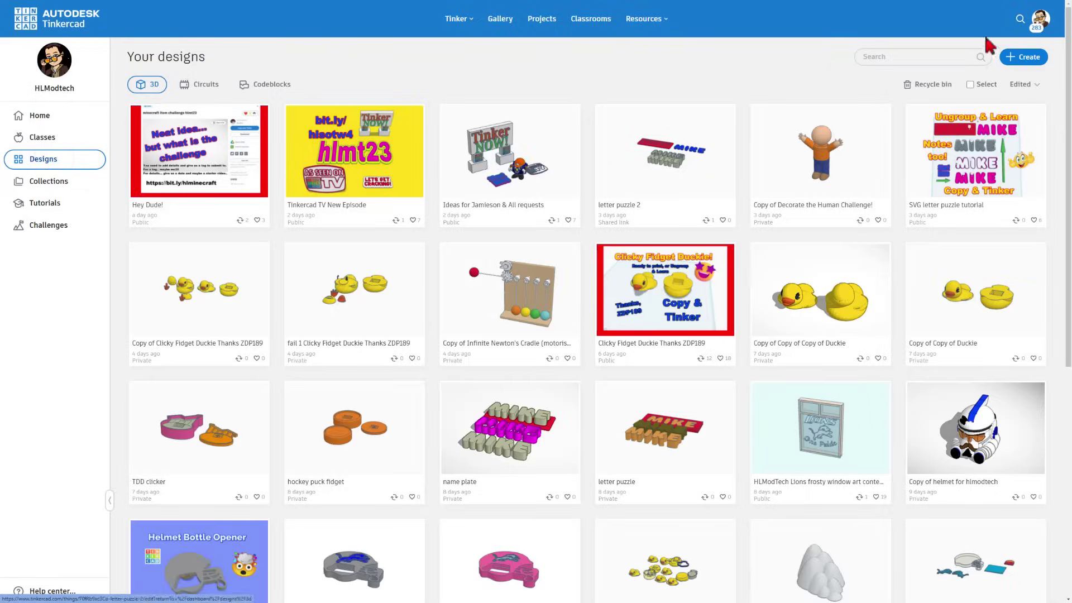
pyautogui.click(1026, 59)
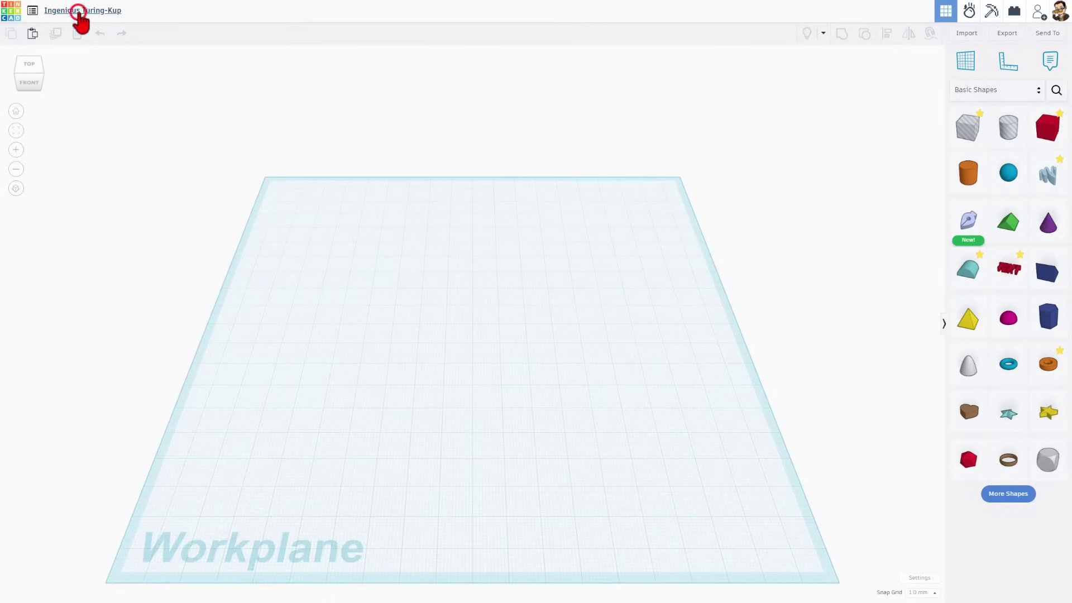
# Rename the new 3D design to 'sketch v1' and return to the designs dashboard.
pyautogui.click(79, 13)
pyautogui.write('sketch')
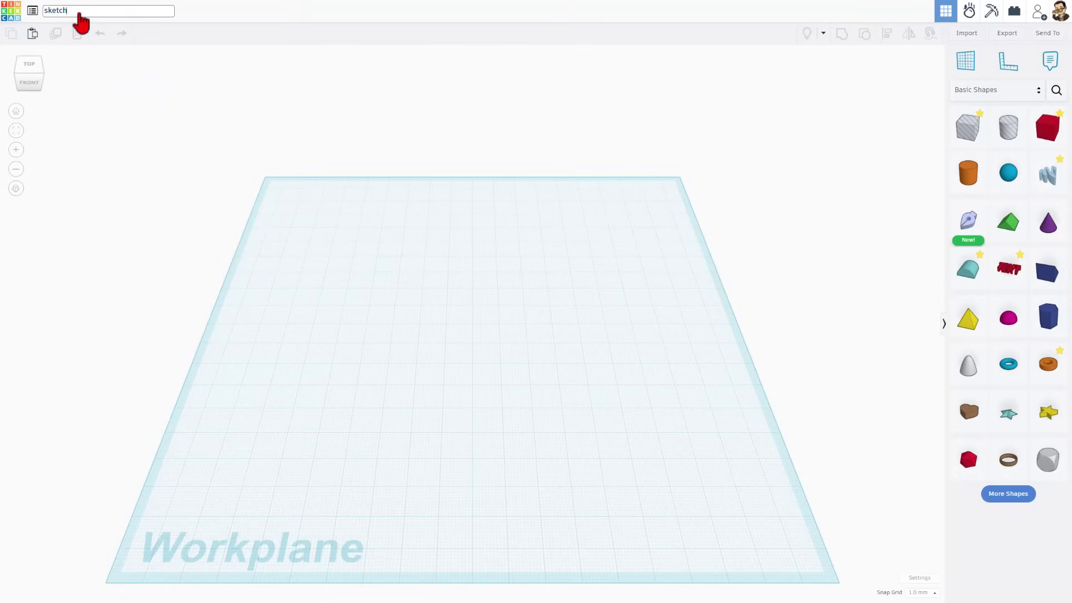
pyautogui.write(' v1')
pyautogui.press('Return')
pyautogui.moveTo(355, 277)
pyautogui.mouseDown(button='right')
pyautogui.moveTo(391, 281)
pyautogui.moveTo(350, 289)
pyautogui.mouseUp(button='right')
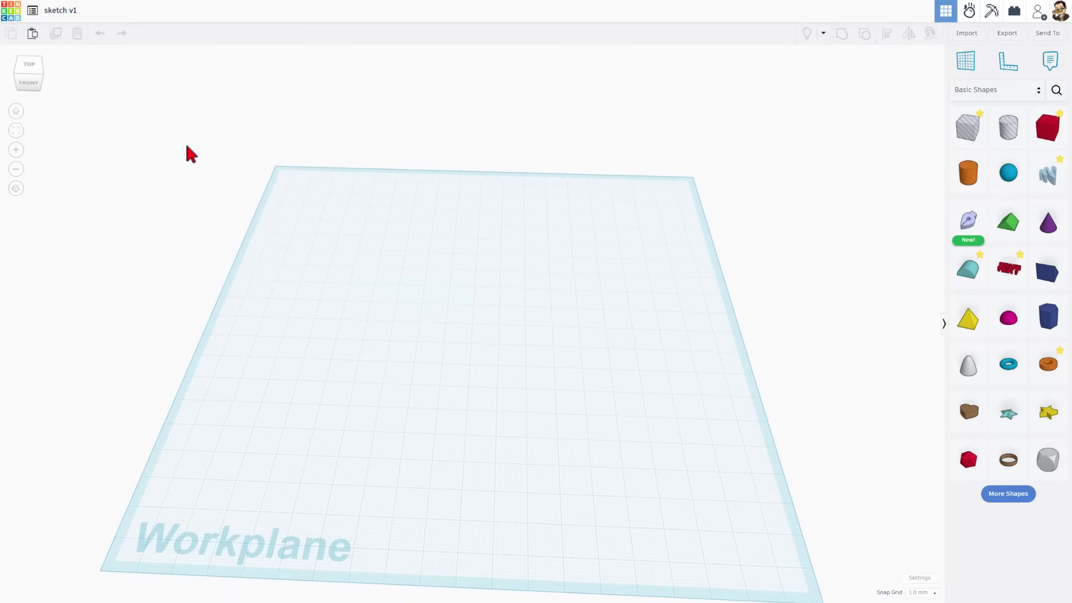
pyautogui.click(7, 12)
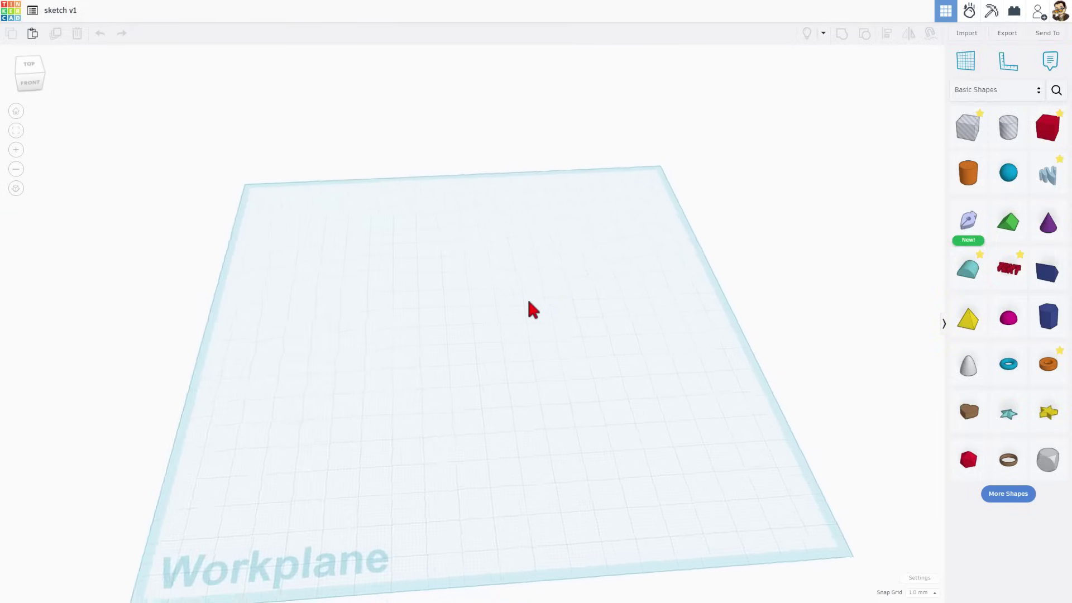
# Place a red box stretched to 52 tall, and add a second box with edge radius 2.
pyautogui.moveTo(1047, 127); pyautogui.dragTo(441, 306)
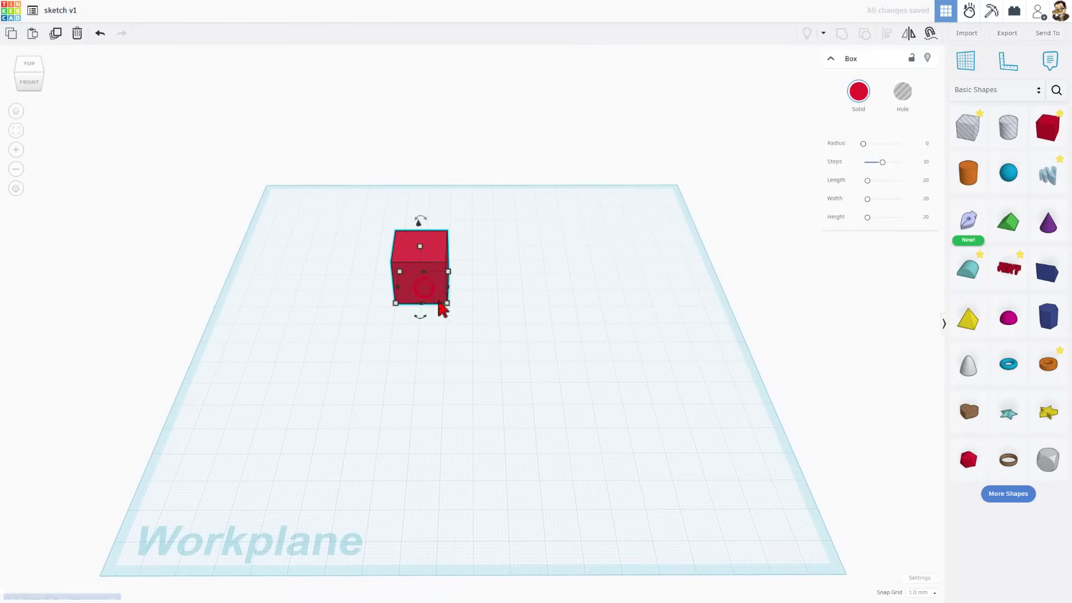
pyautogui.moveTo(497, 357); pyautogui.dragTo(592, 321, button='right')
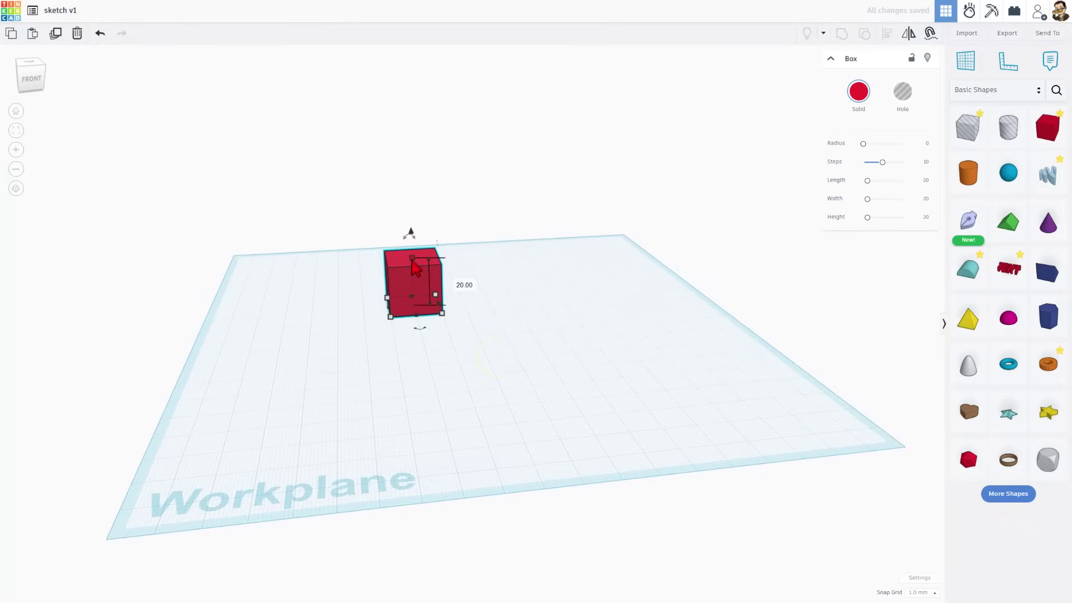
pyautogui.moveTo(412, 258); pyautogui.dragTo(420, 181)
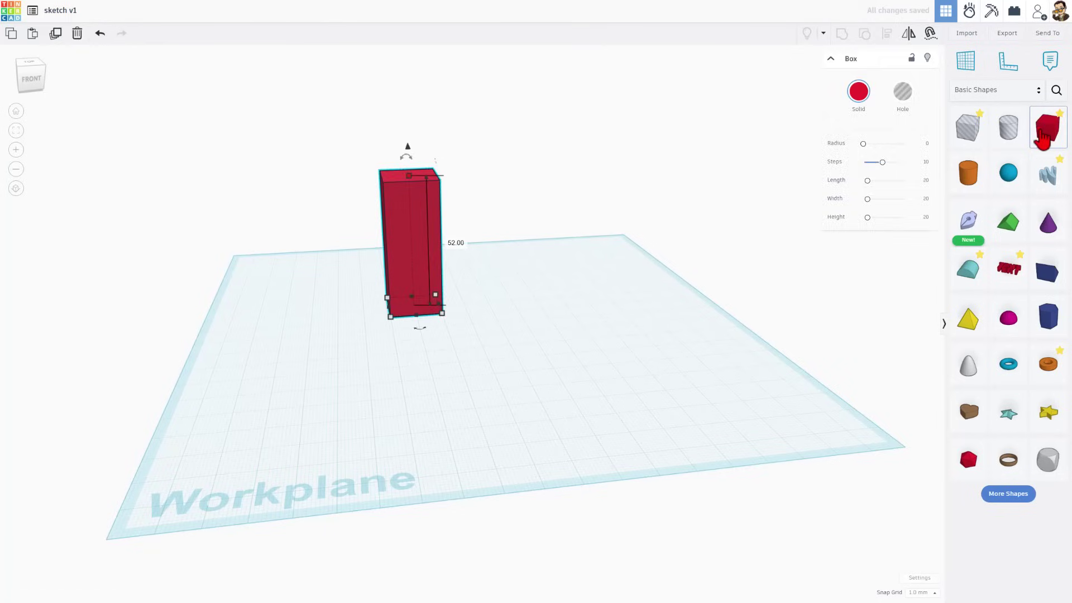
pyautogui.moveTo(1043, 137); pyautogui.dragTo(553, 299)
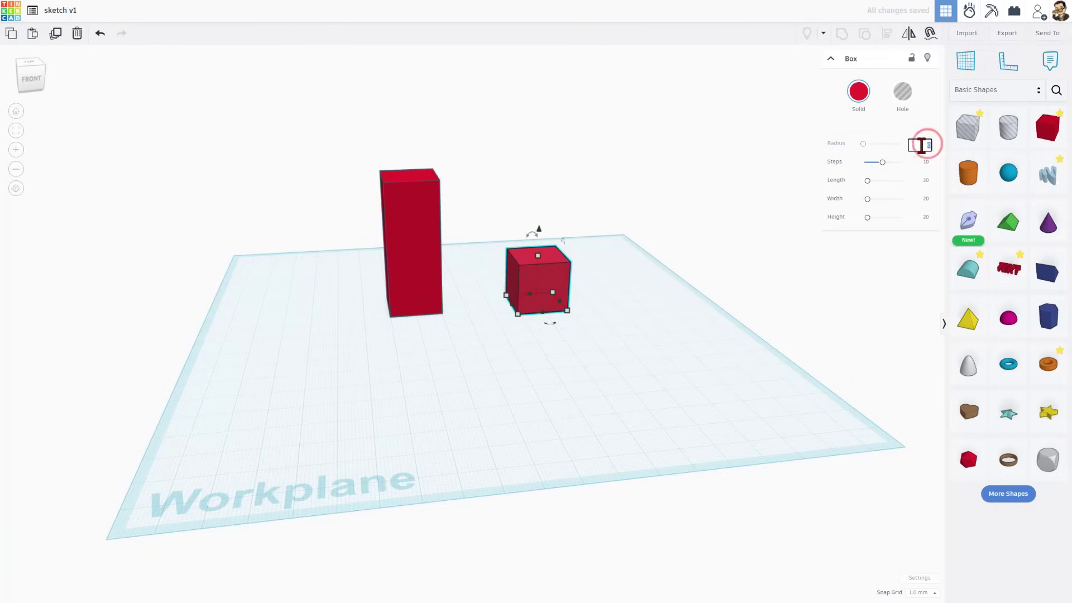
pyautogui.press('Return')
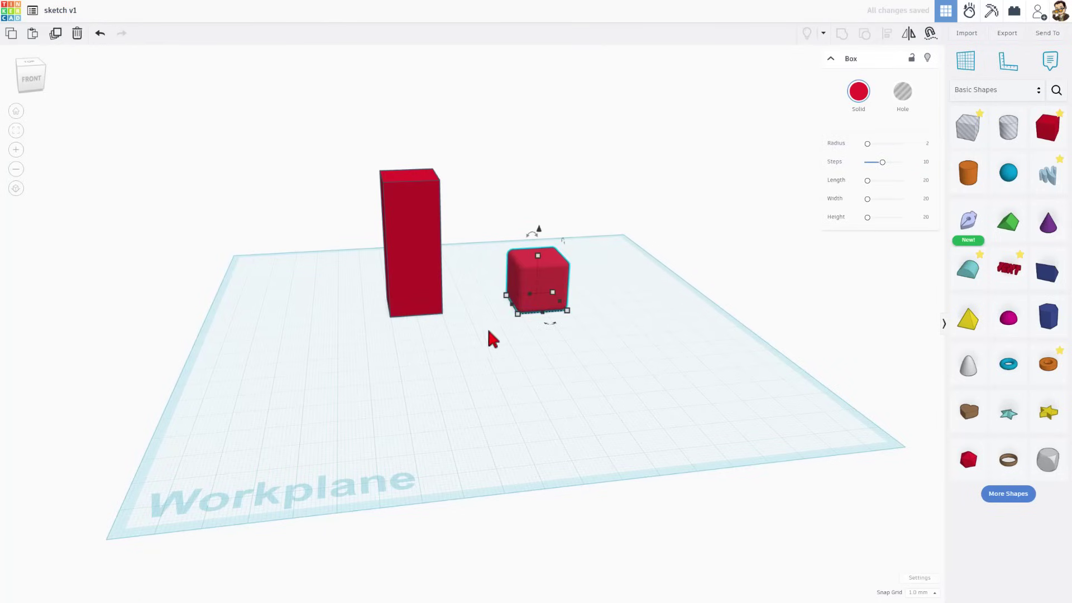
# Round the tall box's edges with radius 3 and raise the second cube to 52 tall.
pyautogui.click(408, 259)
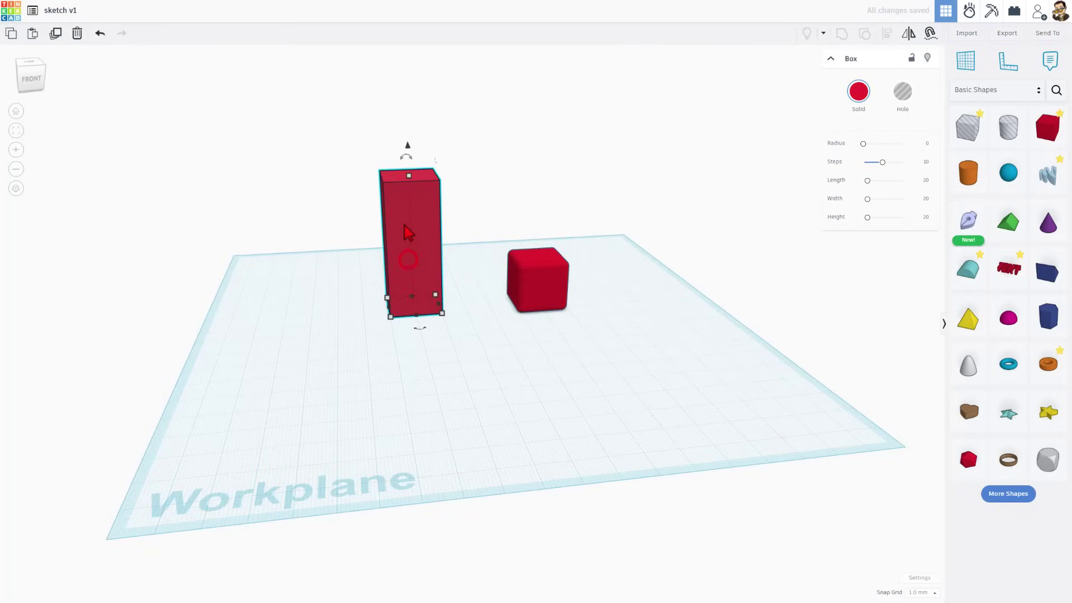
pyautogui.click(924, 144)
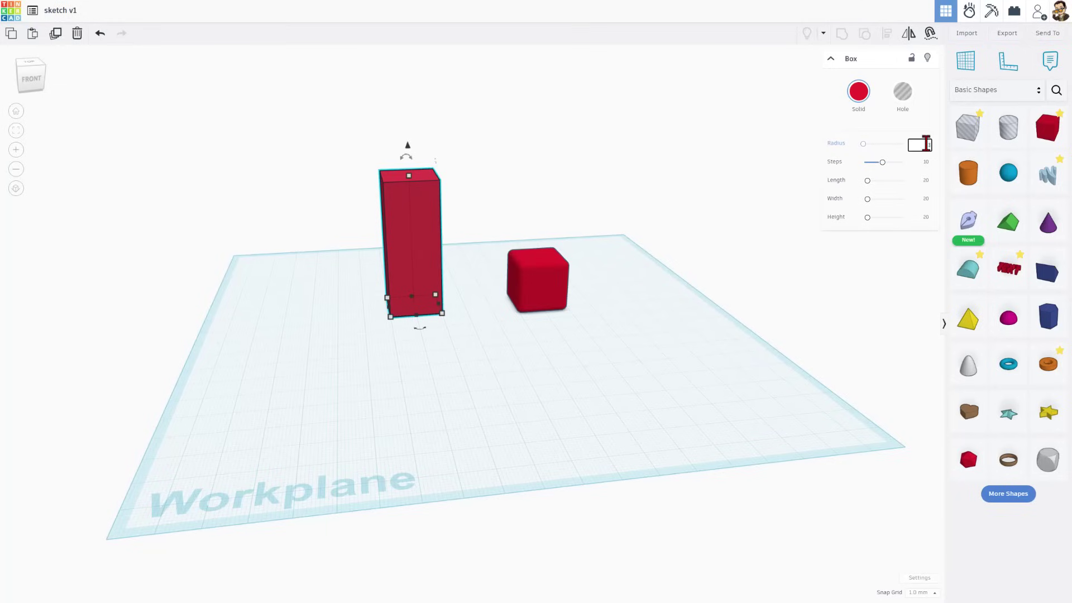
pyautogui.write('3')
pyautogui.press('Return')
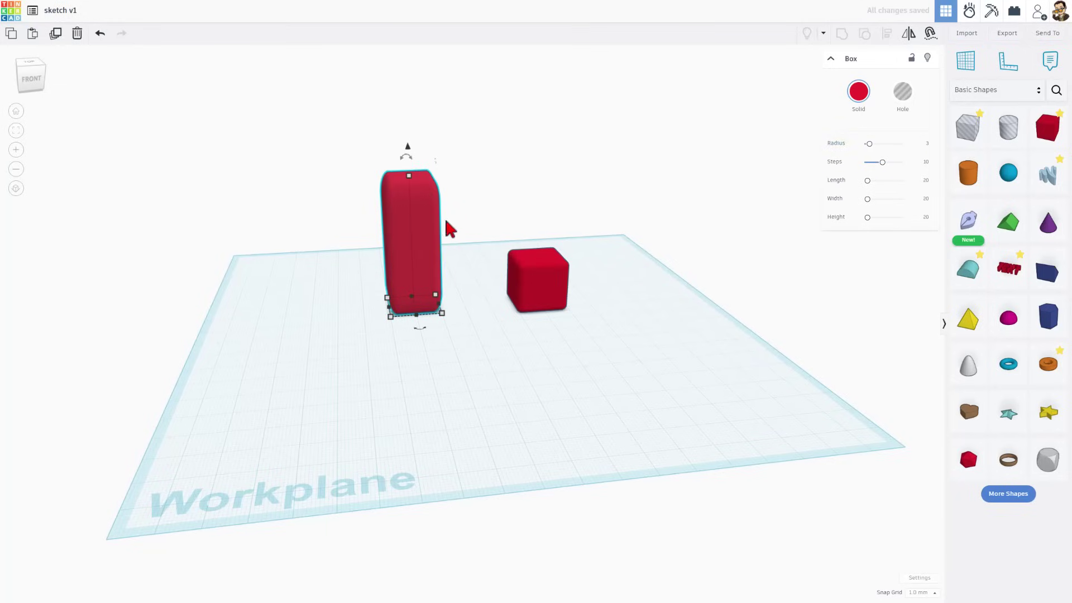
pyautogui.moveTo(410, 178)
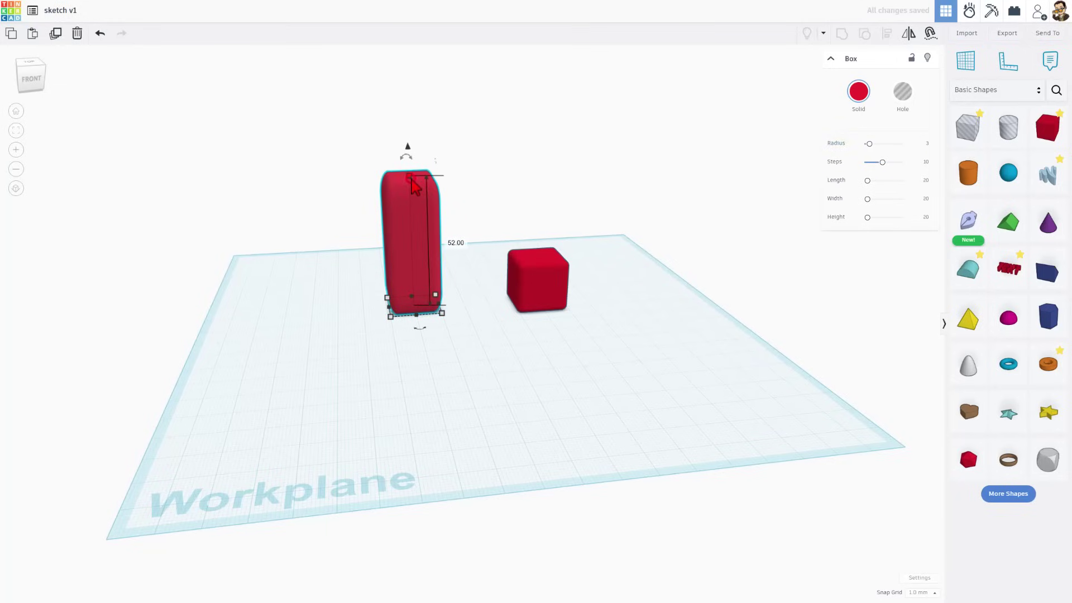
pyautogui.click(547, 290)
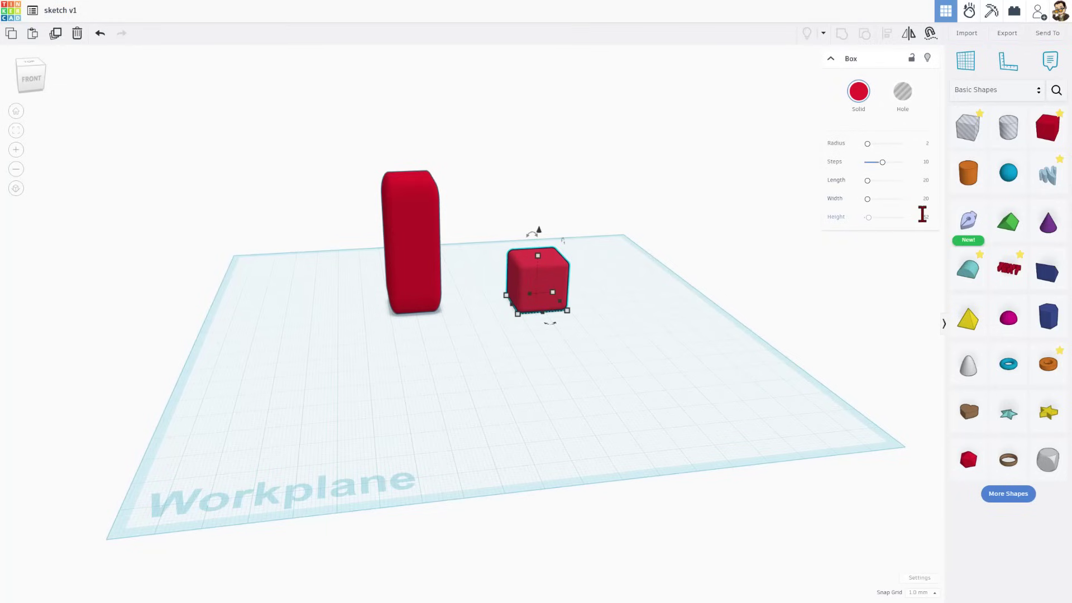
pyautogui.press('Return')
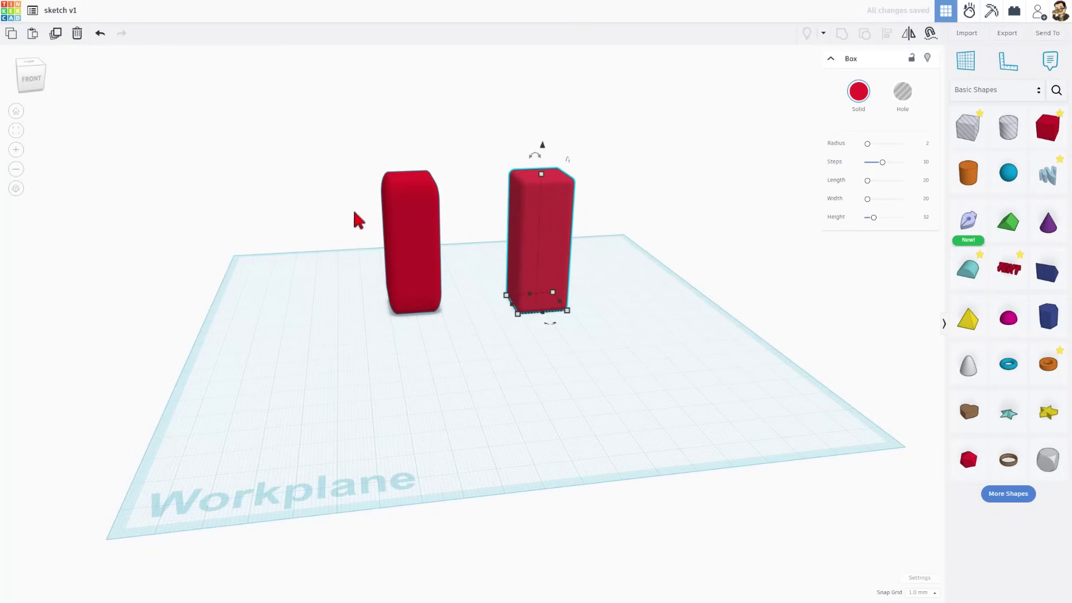
# Widen the left box to about 63 and deepen it to 60.
pyautogui.moveTo(474, 238); pyautogui.dragTo(561, 329, button='right')
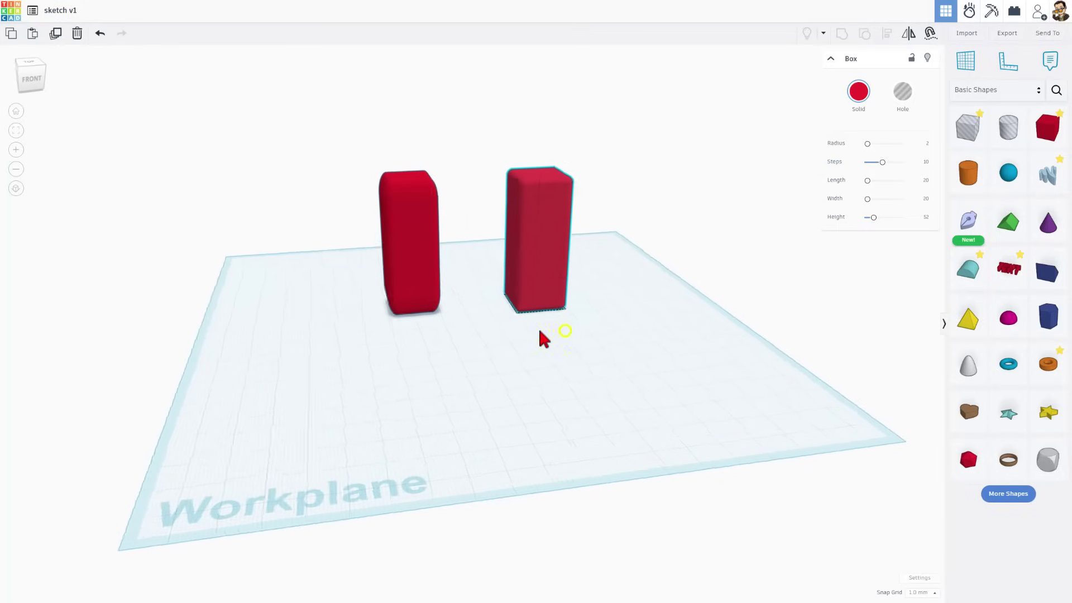
pyautogui.click(427, 270)
pyautogui.moveTo(393, 308); pyautogui.dragTo(300, 316)
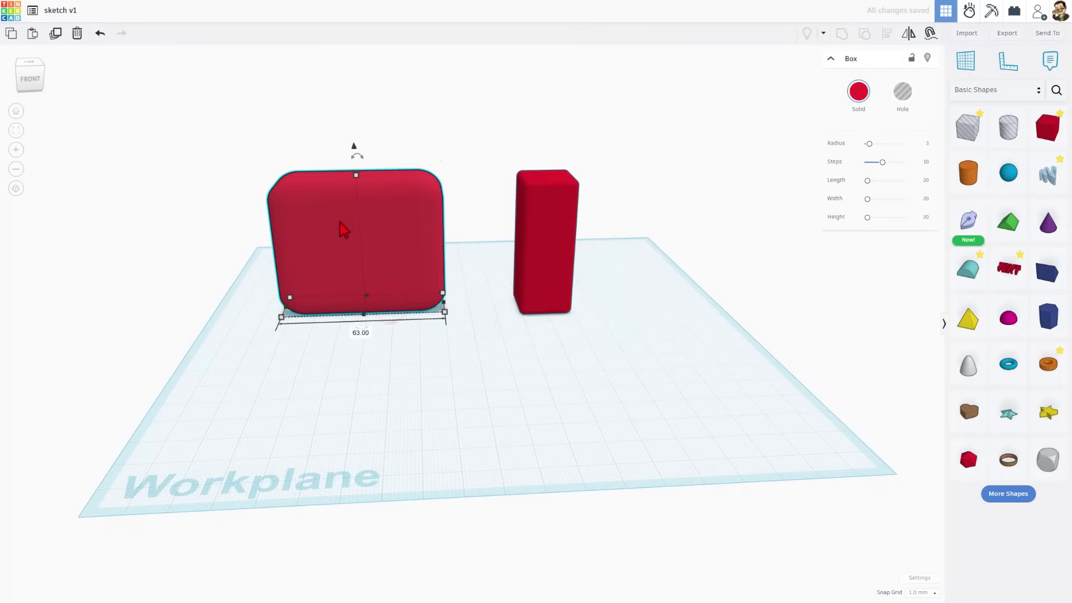
pyautogui.moveTo(512, 289); pyautogui.dragTo(843, 120, button='right')
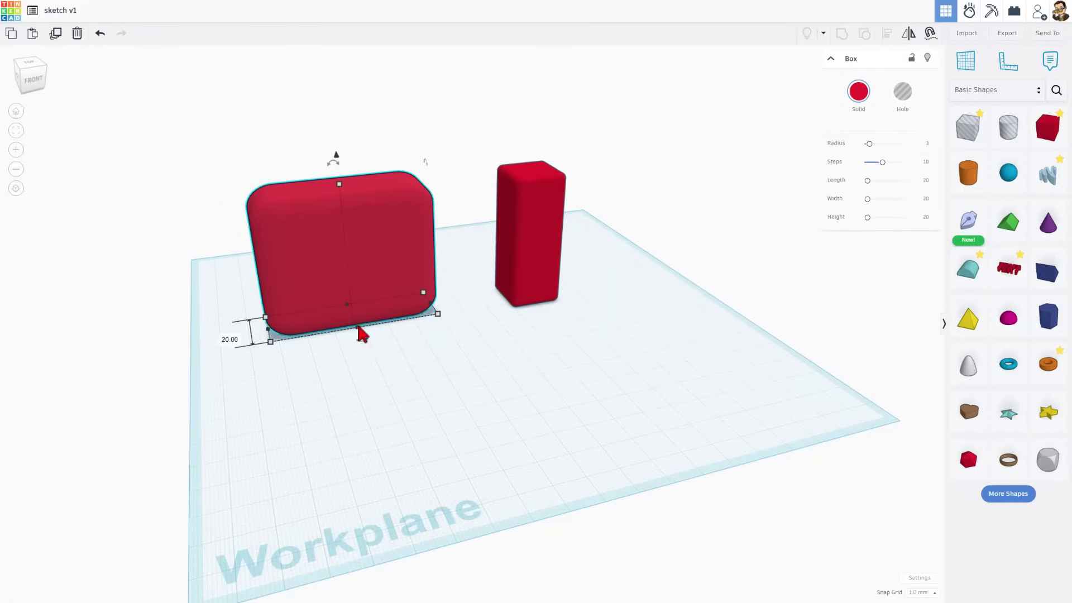
pyautogui.moveTo(358, 328); pyautogui.dragTo(385, 385)
pyautogui.moveTo(474, 369)
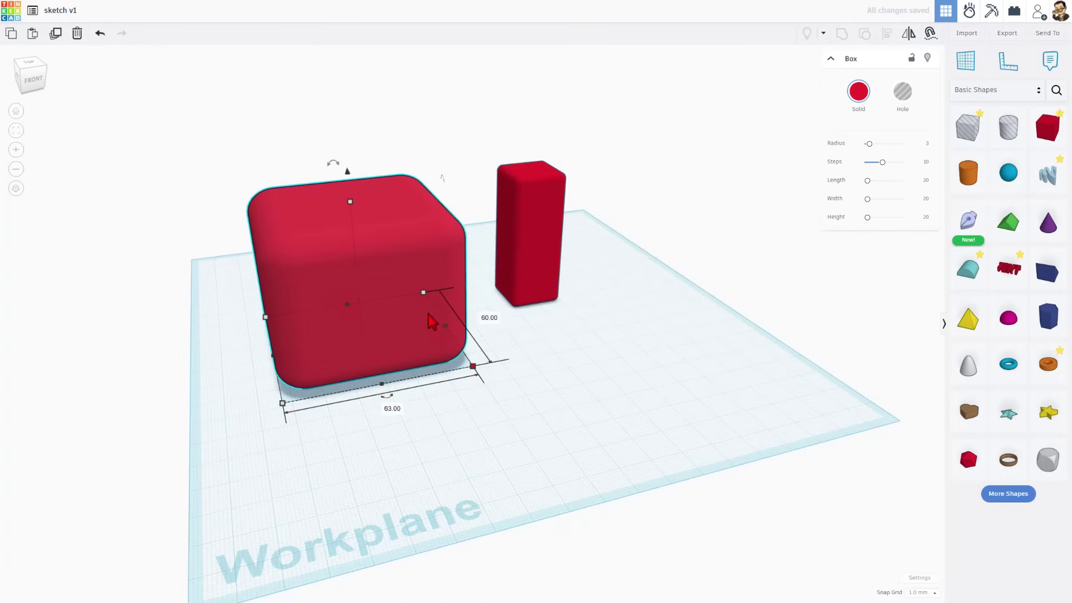
# Undo the last edit and move the tall box toward the back of the workplane.
pyautogui.click(538, 256)
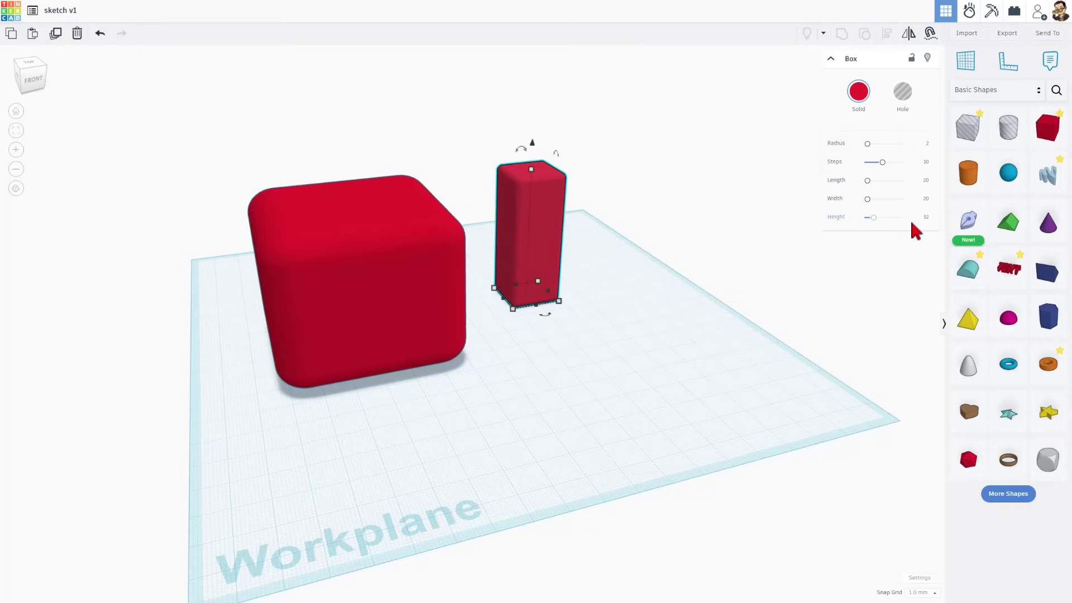
pyautogui.hotkey('ctrl', 'z')
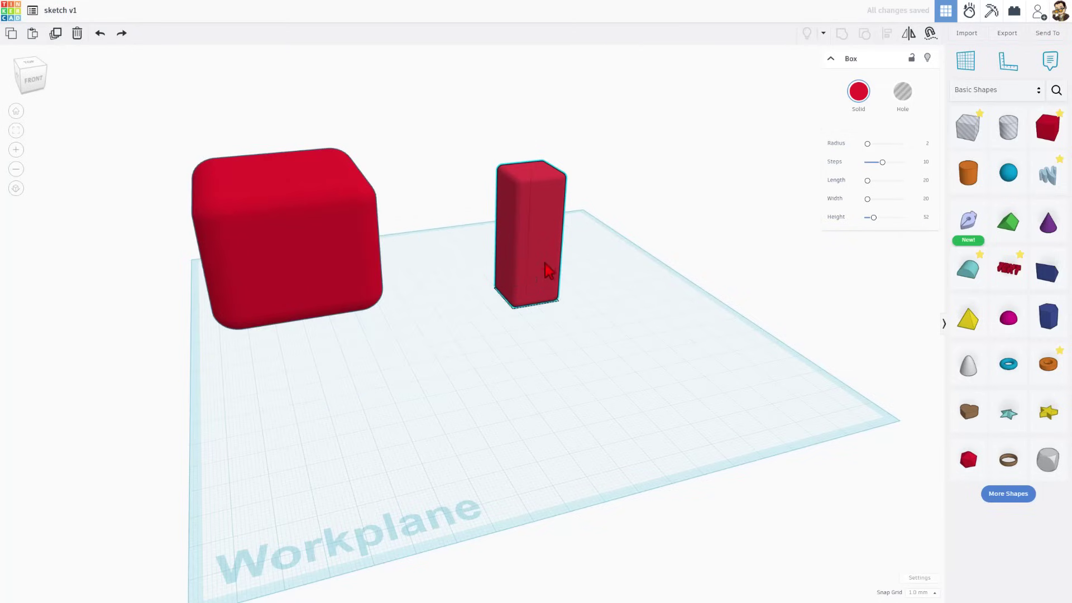
pyautogui.moveTo(545, 263); pyautogui.dragTo(558, 257)
# Deselect the tall box and drop a Sketch shape from Basic Shapes onto the workplane.
pyautogui.click(519, 335)
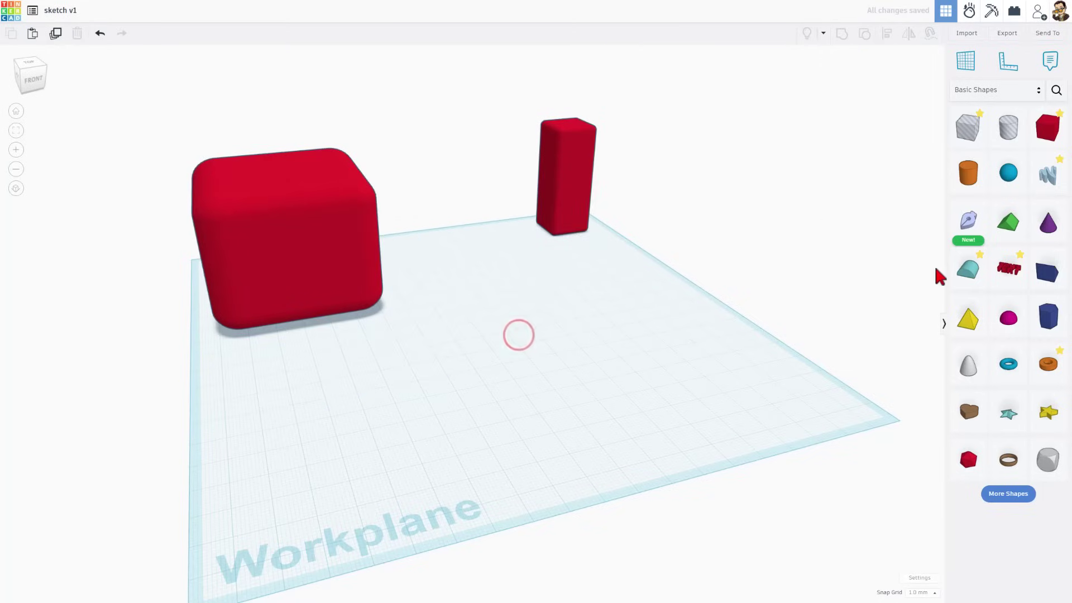
pyautogui.moveTo(967, 223)
pyautogui.mouseDown()
pyautogui.moveTo(510, 353)
pyautogui.moveTo(507, 330)
pyautogui.mouseUp()
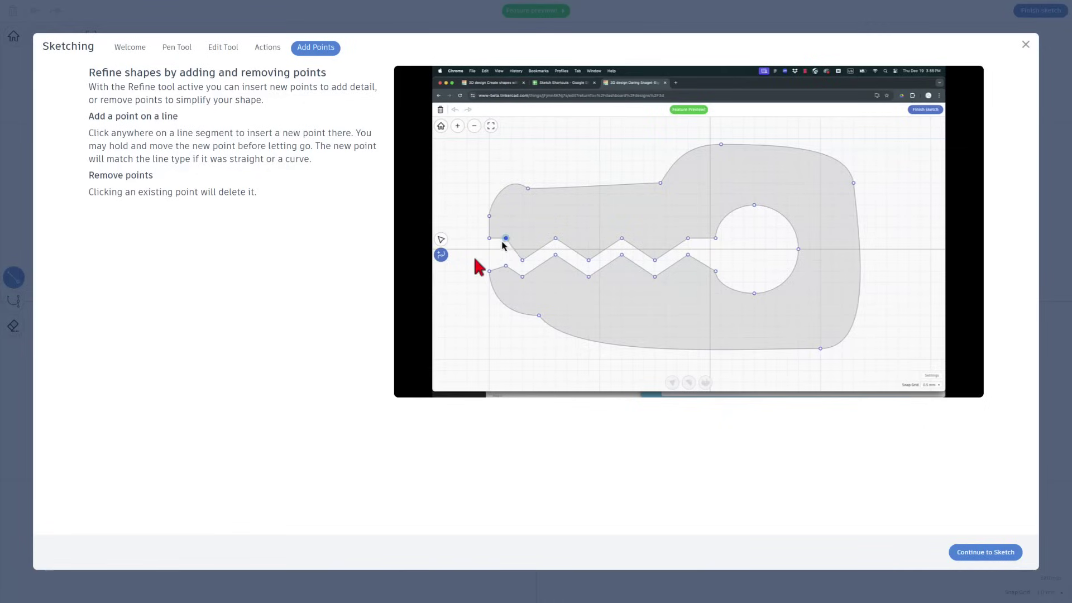
# Close the tutorial and trace a curved left side, straight bottom and right edges, closing at the top point.
pyautogui.click(971, 552)
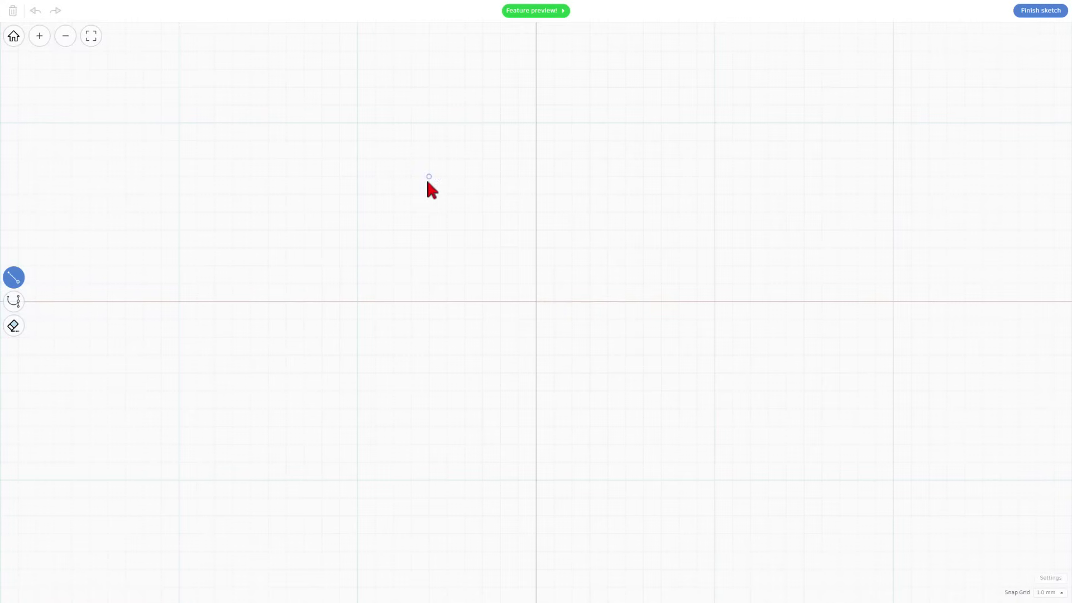
pyautogui.click(15, 301)
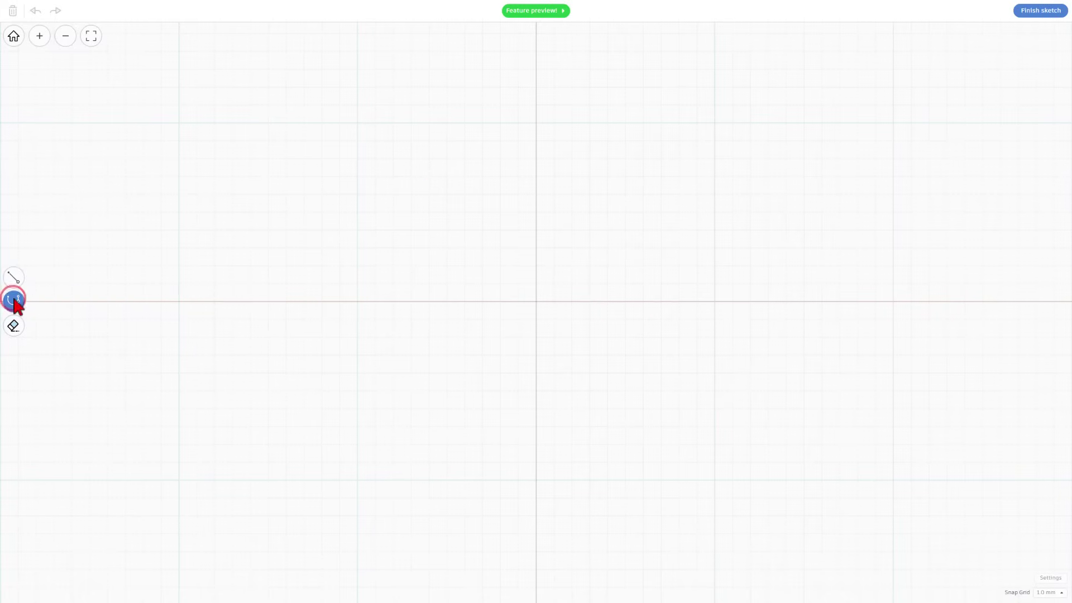
pyautogui.click(536, 123)
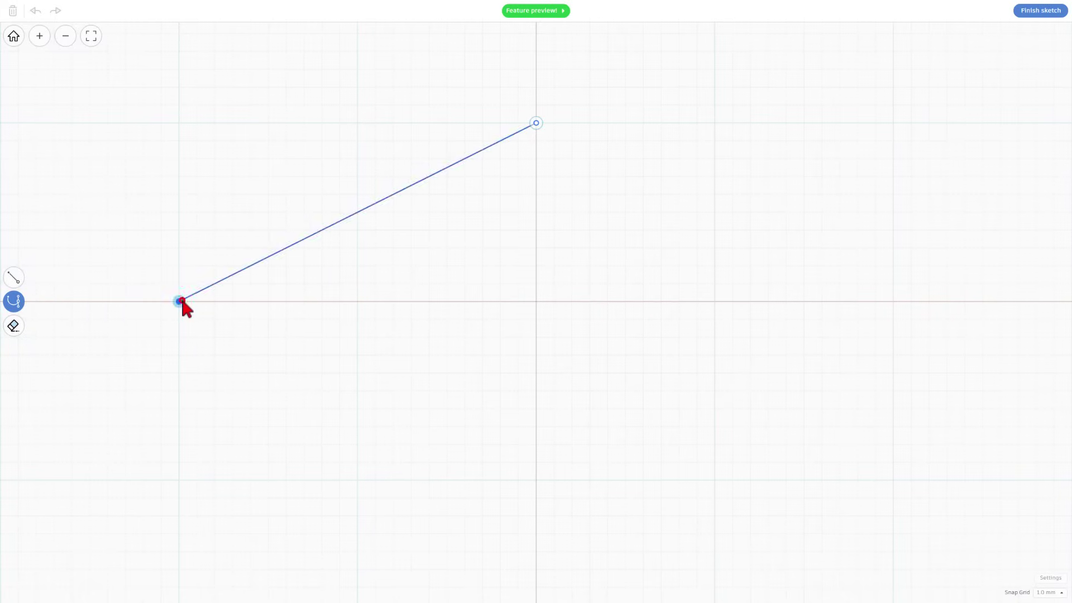
pyautogui.moveTo(179, 302); pyautogui.dragTo(246, 493)
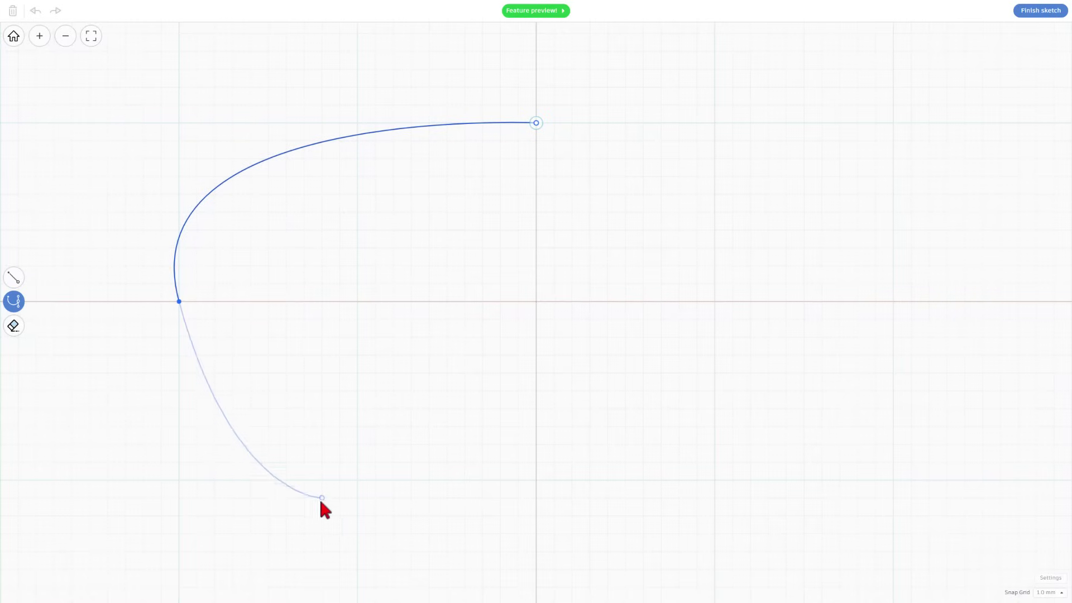
pyautogui.click(376, 497)
pyautogui.click(716, 497)
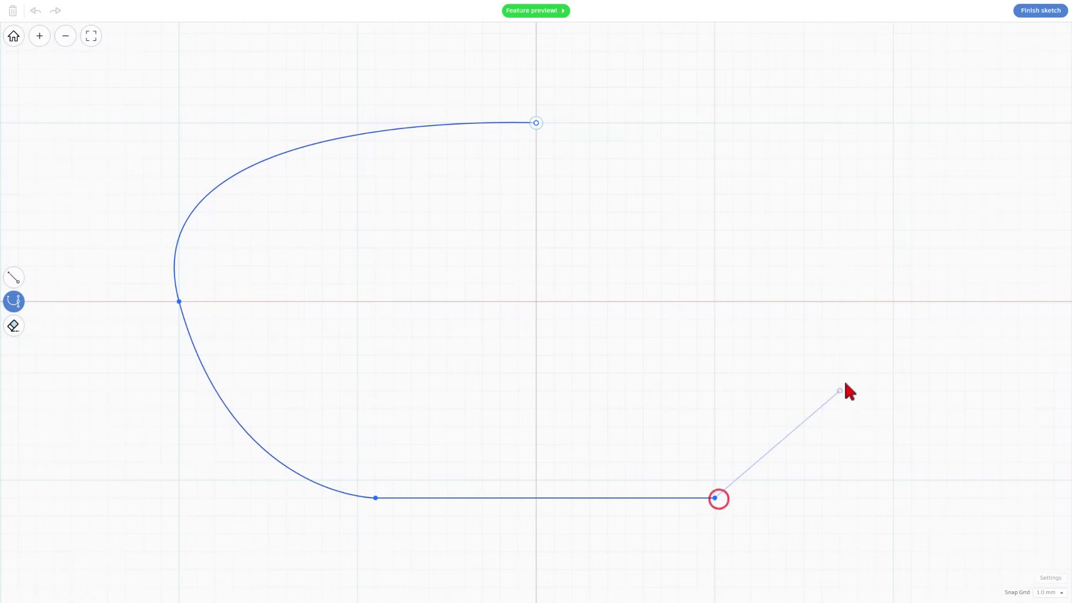
pyautogui.click(876, 373)
pyautogui.click(948, 193)
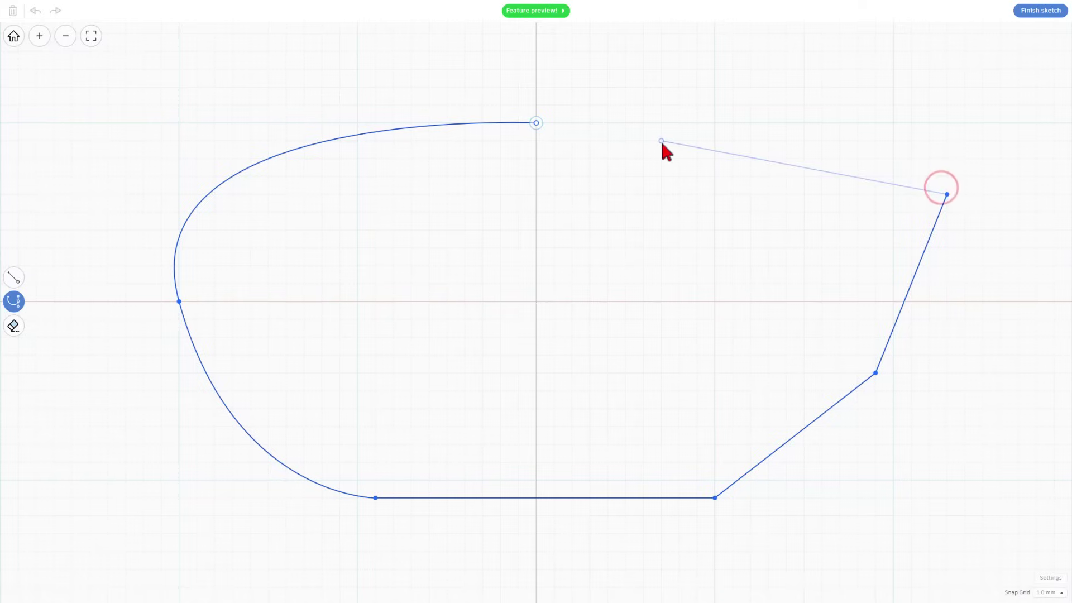
pyautogui.moveTo(537, 122); pyautogui.dragTo(359, 159)
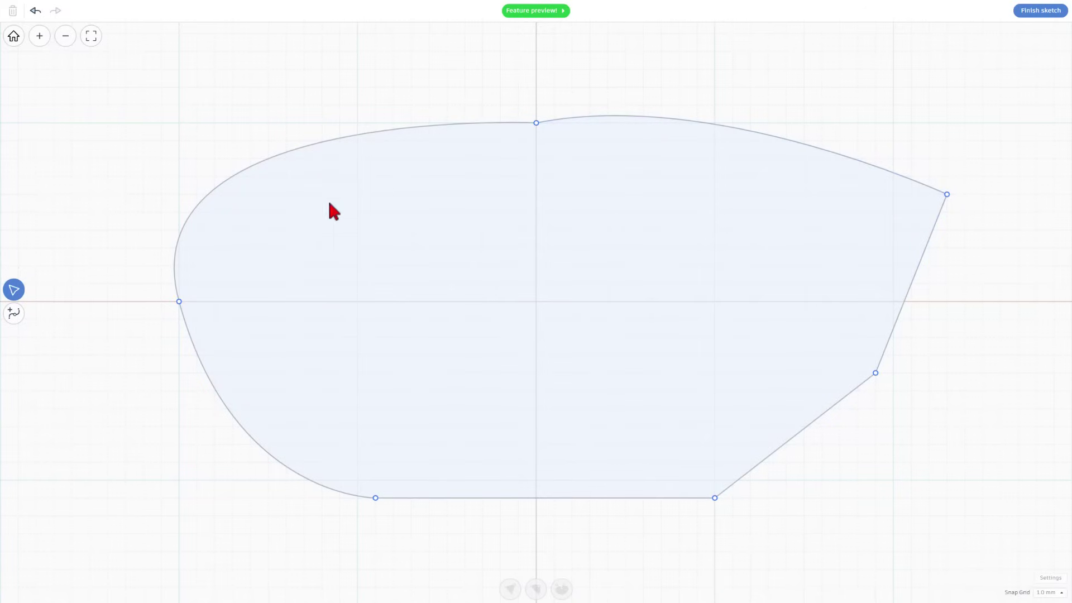
# Make the top point smooth, flatten the top curve and reshape the left side's curvature.
pyautogui.click(535, 123)
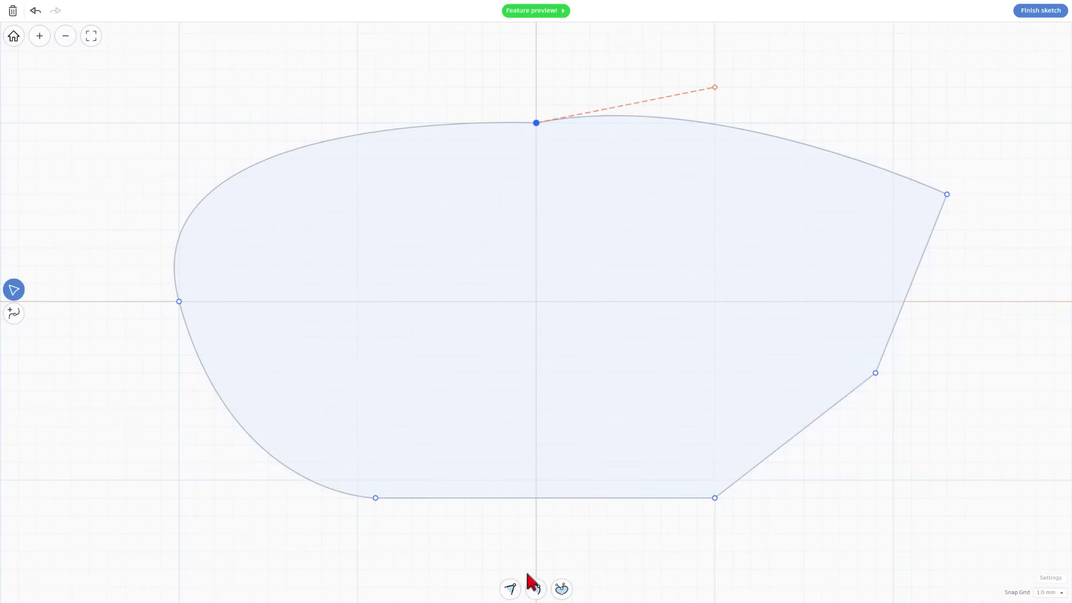
pyautogui.click(536, 590)
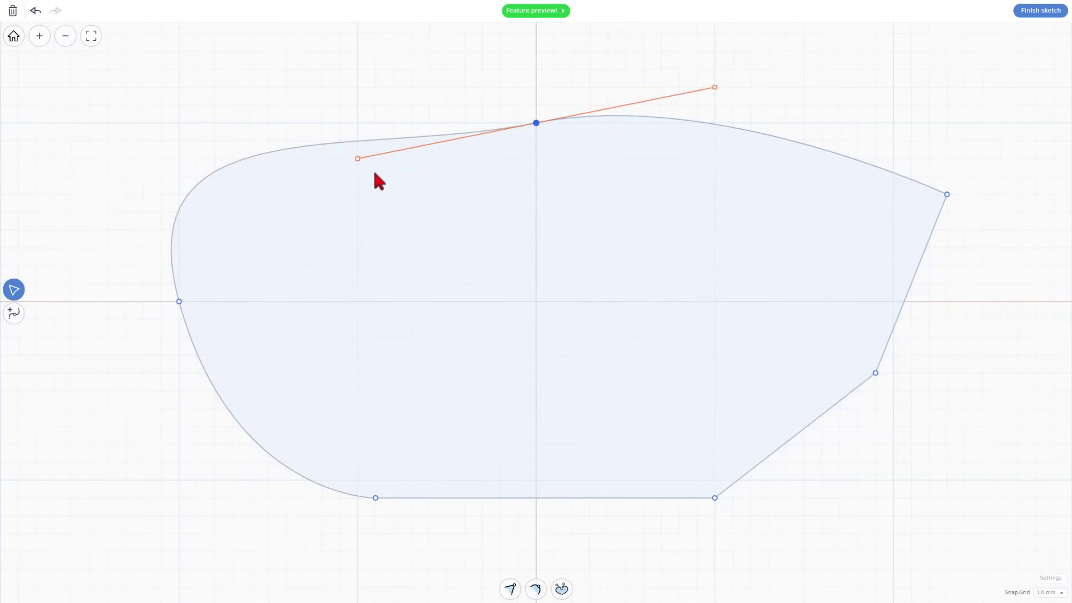
pyautogui.moveTo(358, 159); pyautogui.dragTo(379, 173)
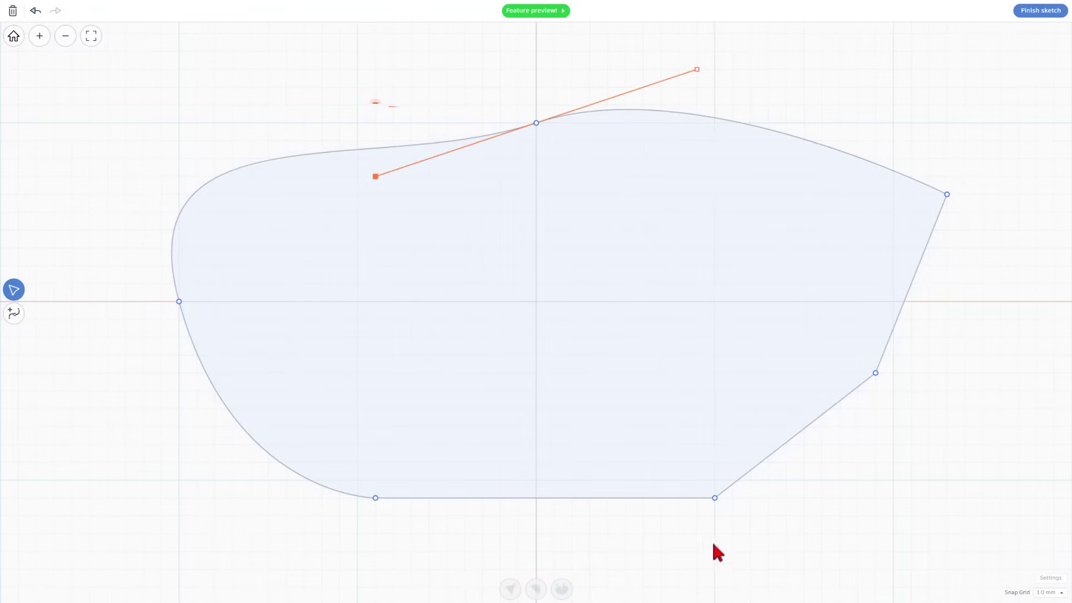
pyautogui.click(179, 301)
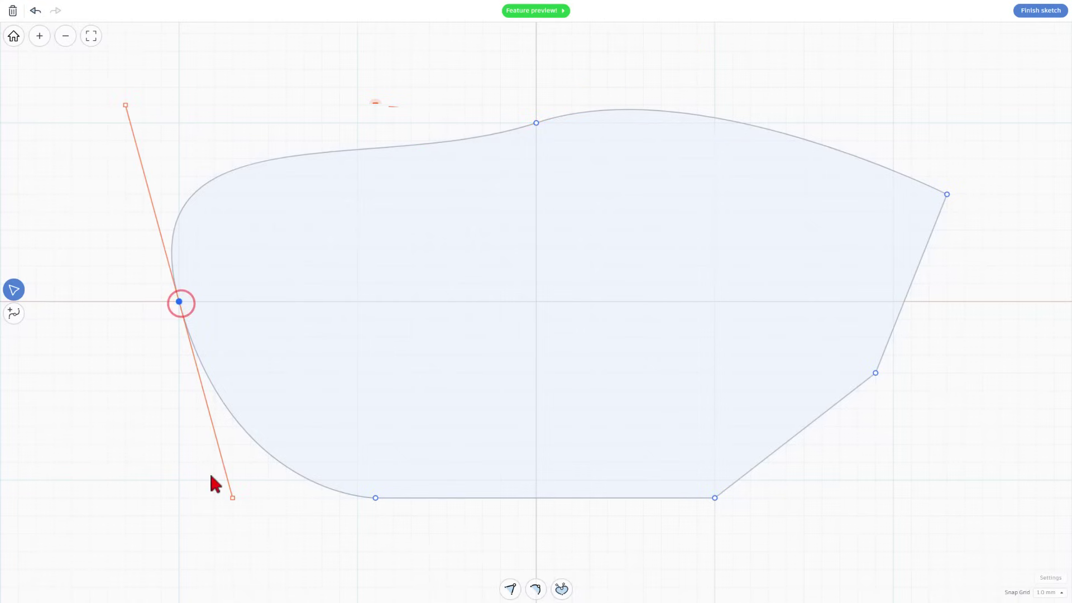
pyautogui.moveTo(233, 497); pyautogui.dragTo(249, 532)
# Smooth the bottom-left corner and move it inward to deepen the bottom curve.
pyautogui.click(375, 498)
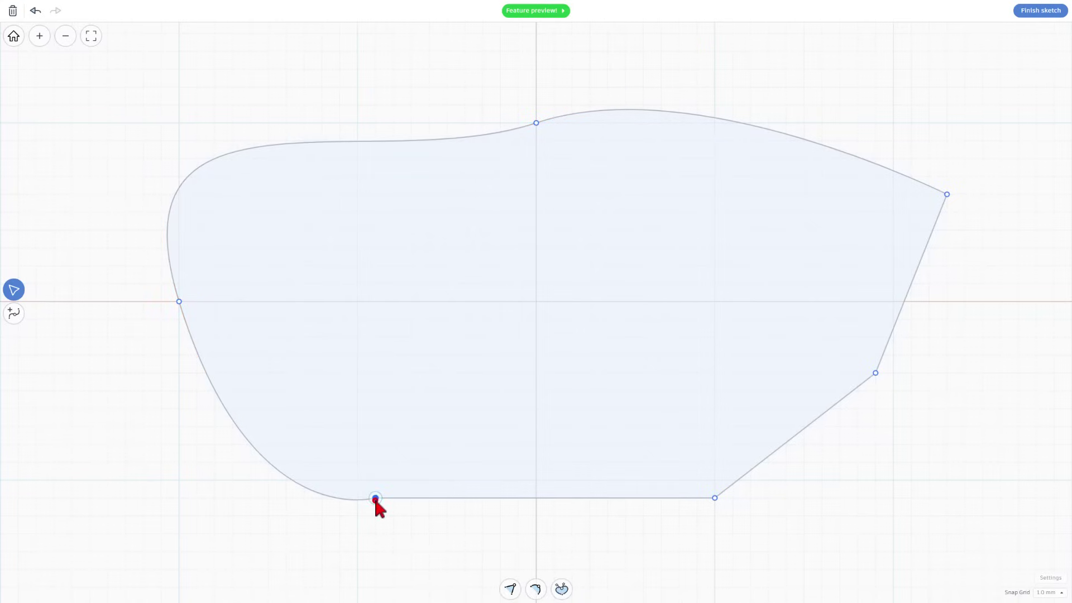
pyautogui.click(561, 591)
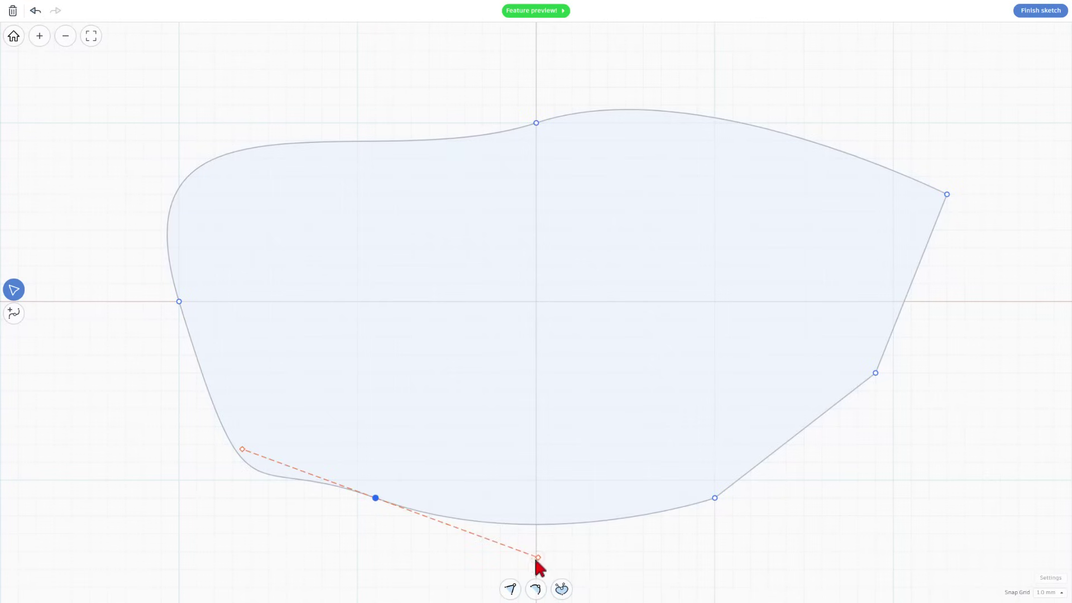
pyautogui.moveTo(538, 557); pyautogui.dragTo(608, 557)
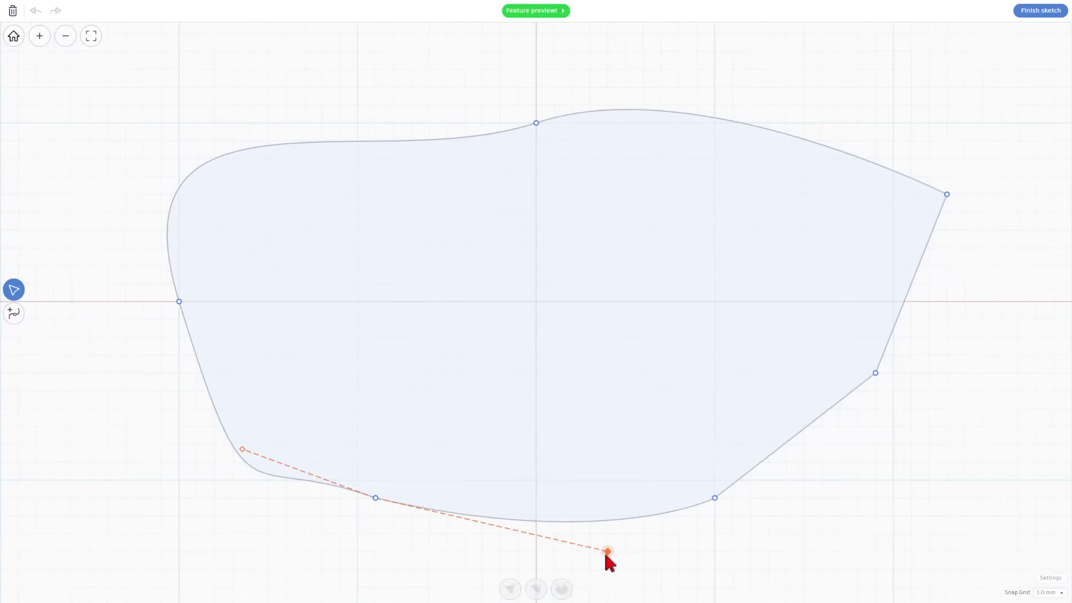
pyautogui.moveTo(242, 449); pyautogui.dragTo(268, 337)
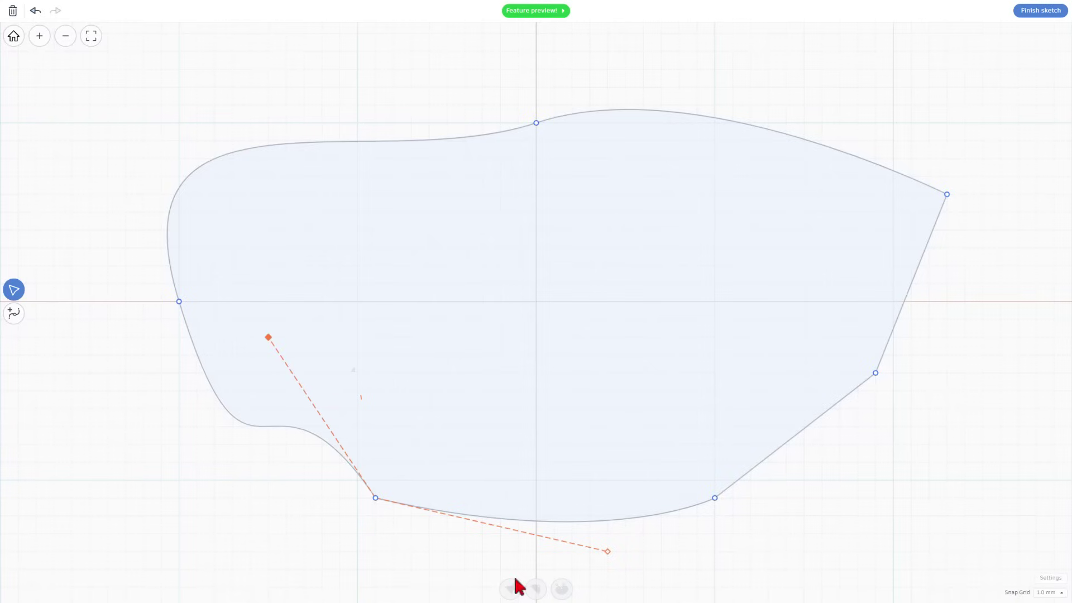
pyautogui.click(376, 498)
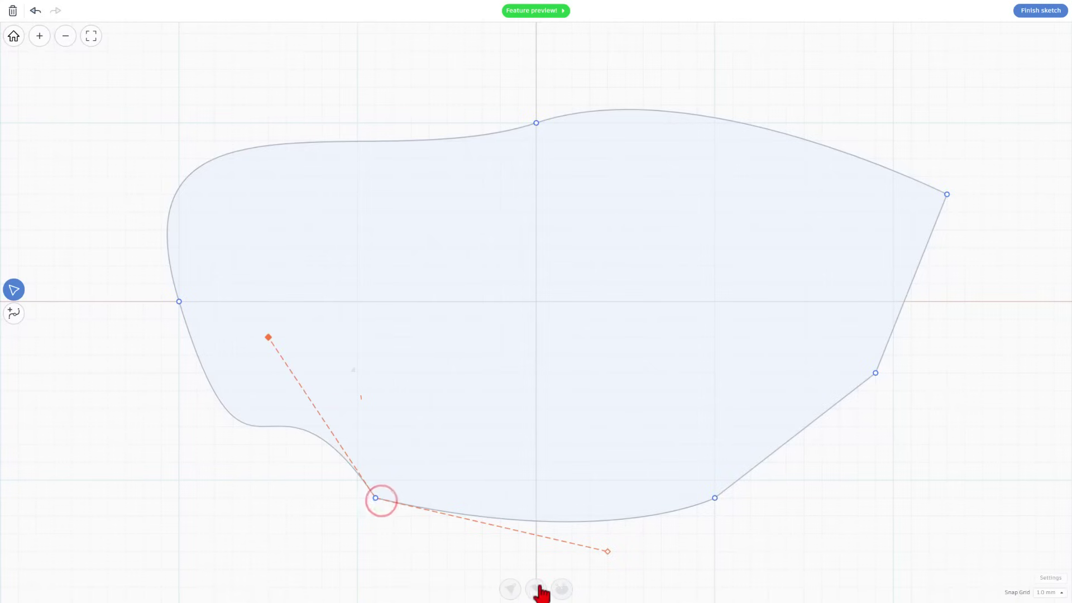
pyautogui.click(537, 588)
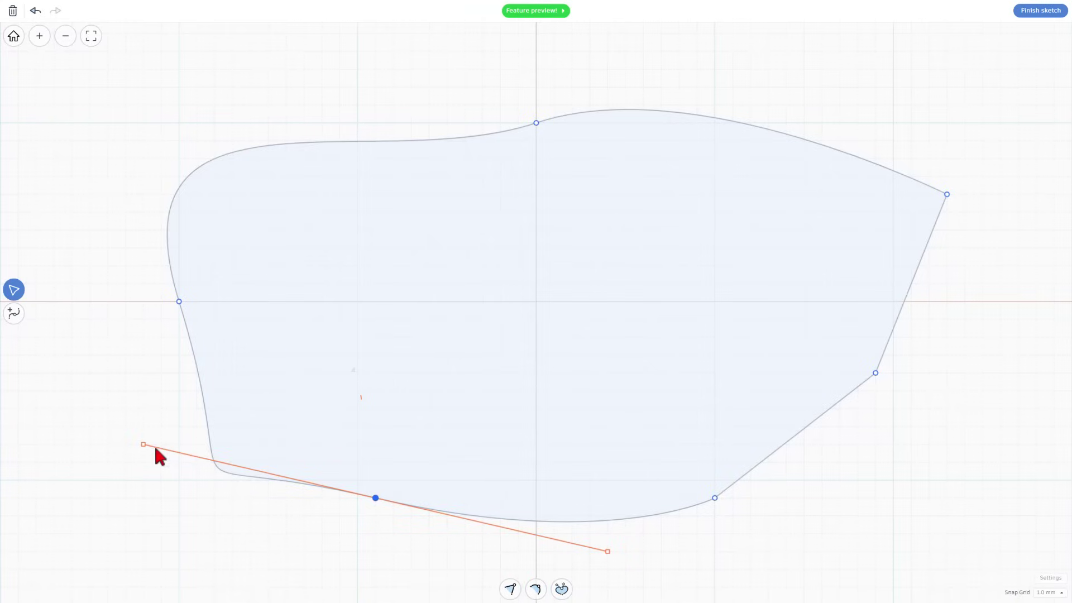
pyautogui.moveTo(143, 444); pyautogui.dragTo(250, 445)
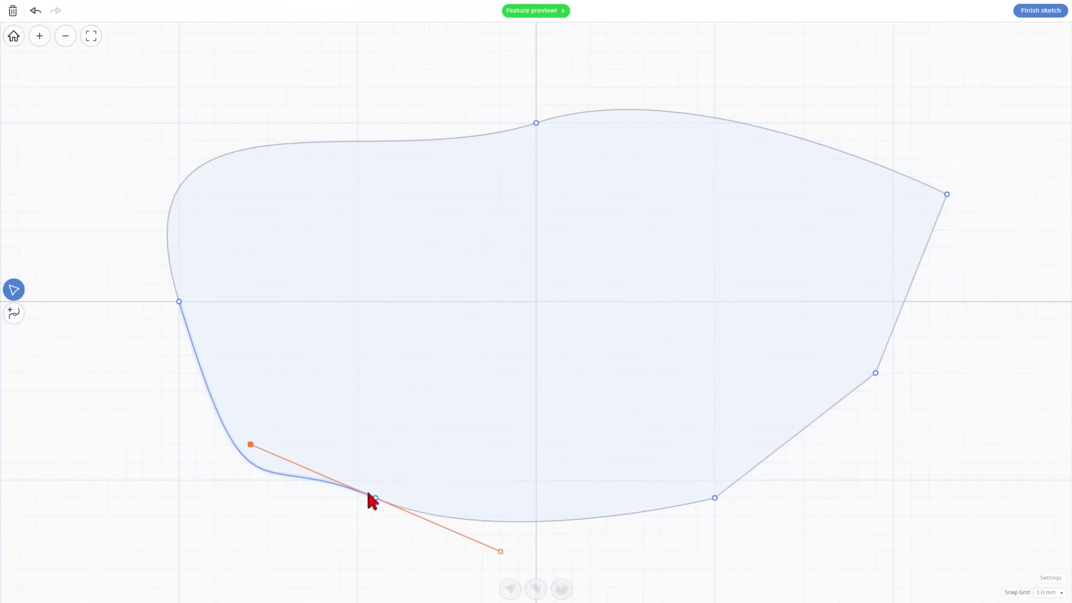
pyautogui.moveTo(376, 498); pyautogui.dragTo(412, 426)
pyautogui.moveTo(482, 460); pyautogui.dragTo(571, 515)
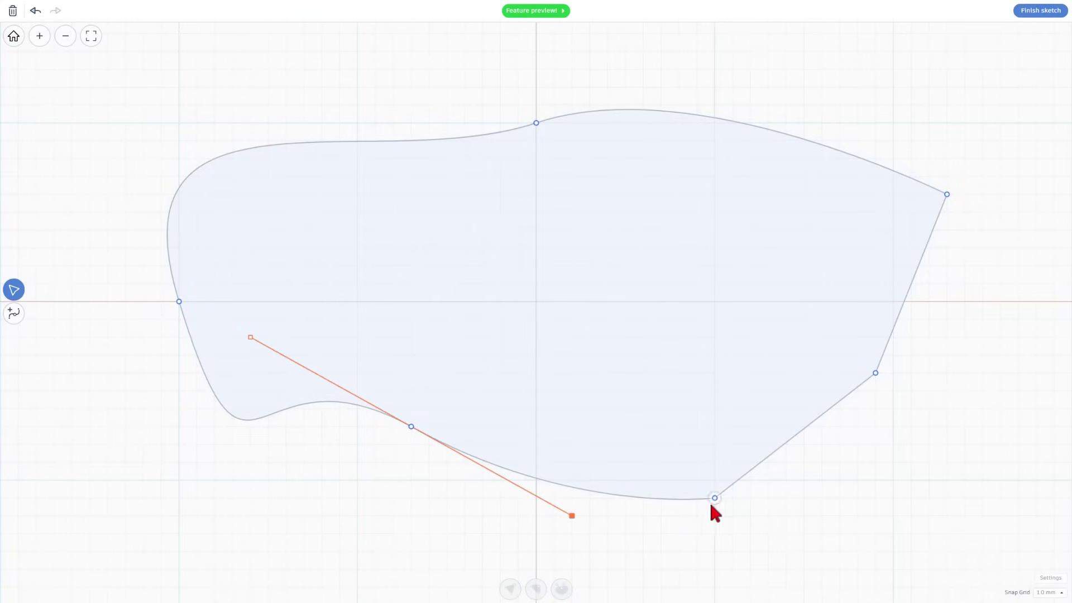
# Smooth the bottom-right, right-edge and top-right points and reshape the right side to bulge outward.
pyautogui.click(715, 498)
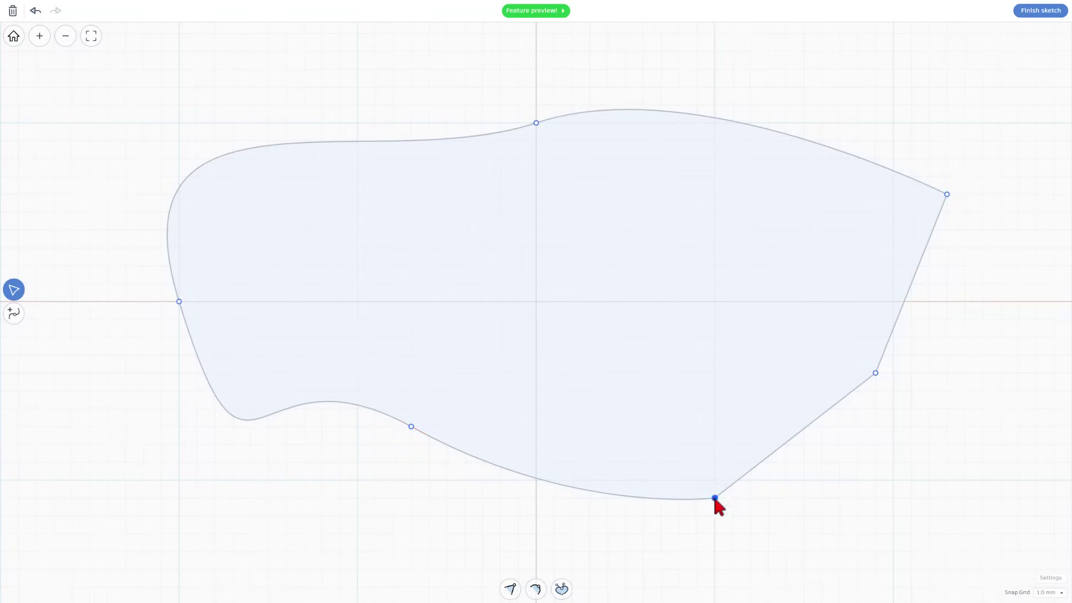
pyautogui.click(563, 589)
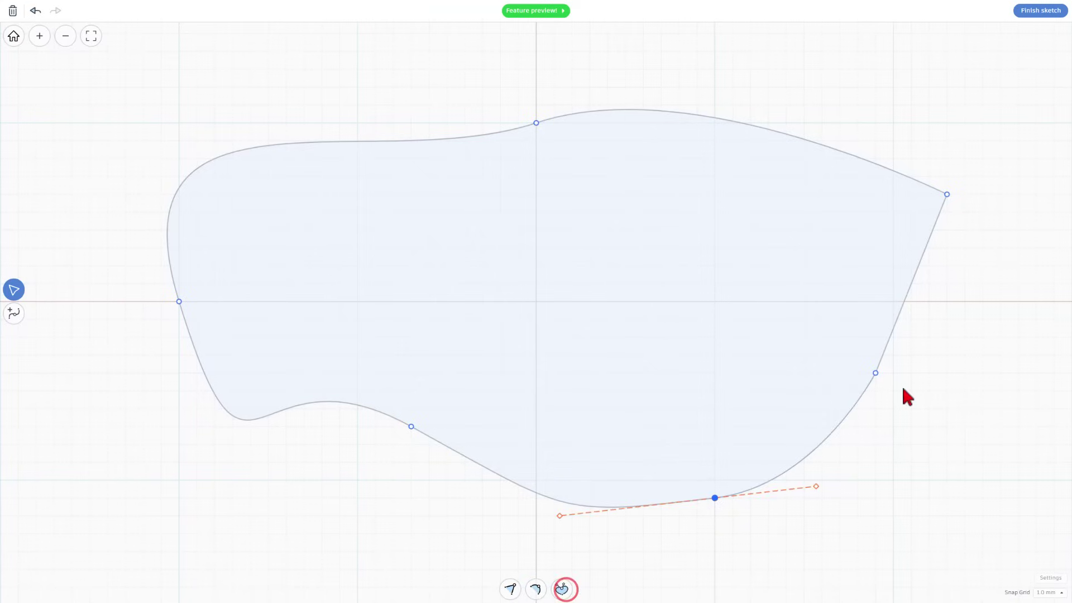
pyautogui.click(876, 373)
pyautogui.click(562, 588)
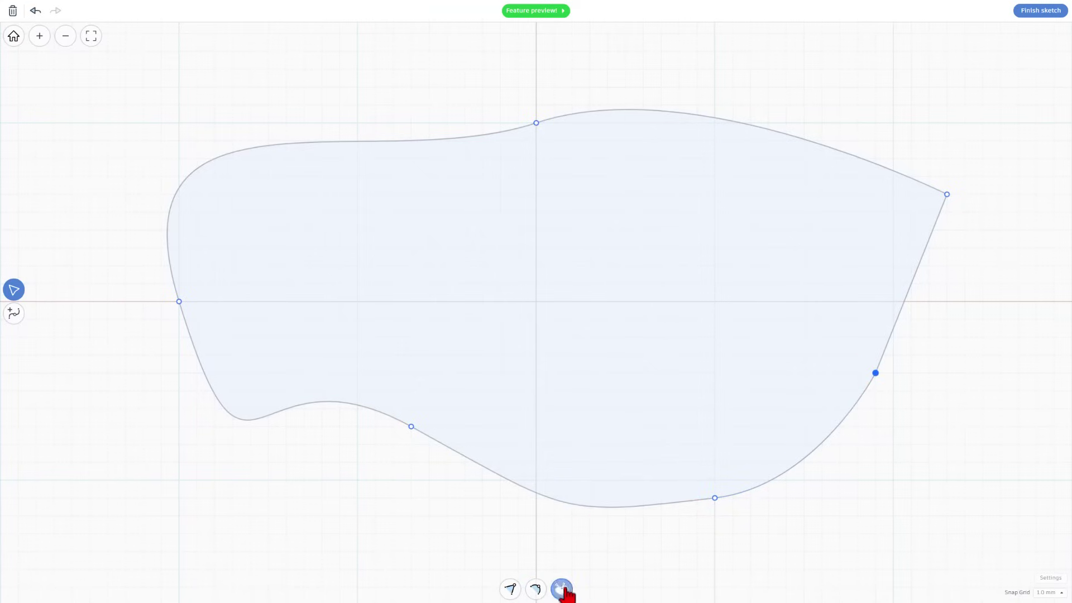
pyautogui.click(947, 196)
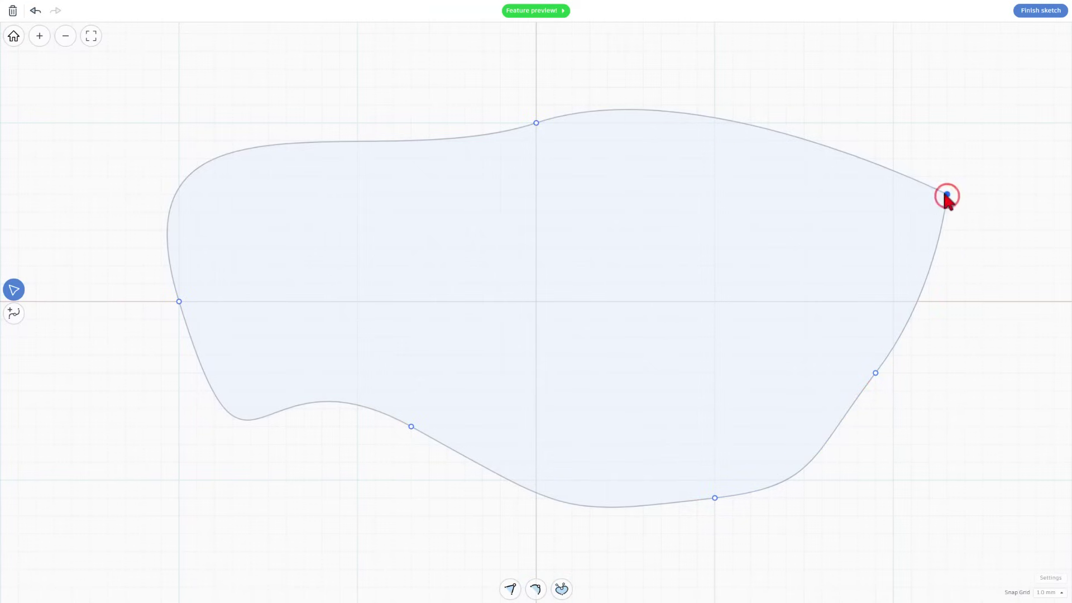
pyautogui.click(562, 588)
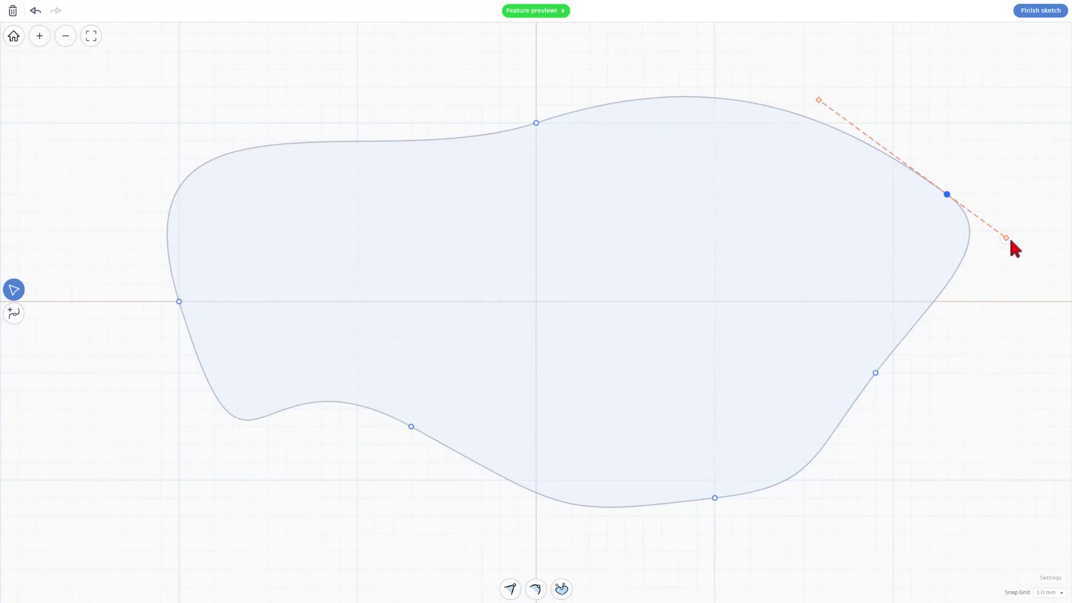
pyautogui.moveTo(1011, 240); pyautogui.dragTo(1036, 357)
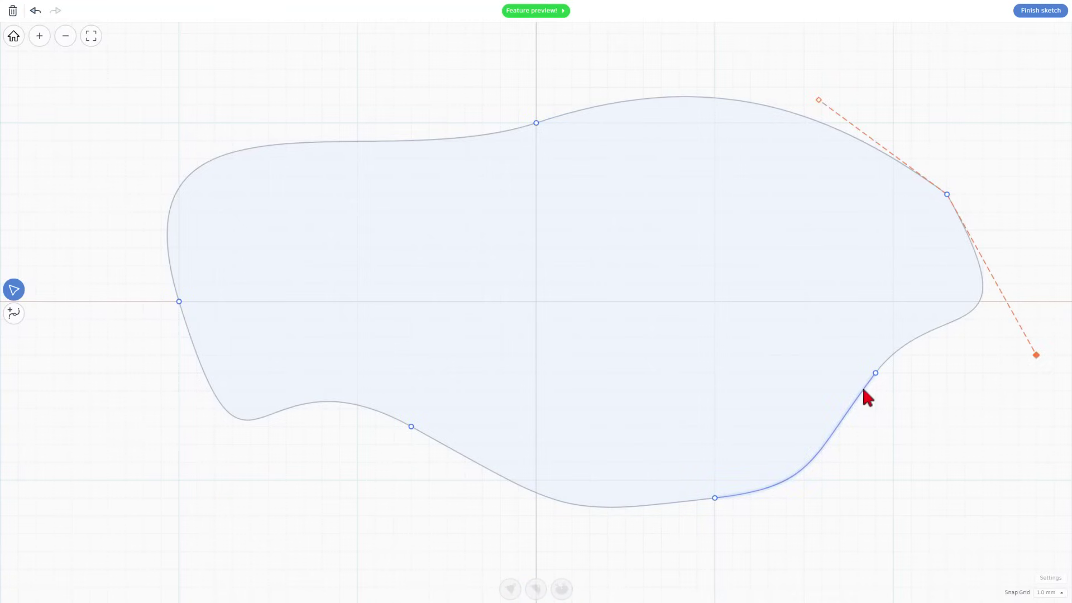
pyautogui.moveTo(875, 375); pyautogui.dragTo(788, 374)
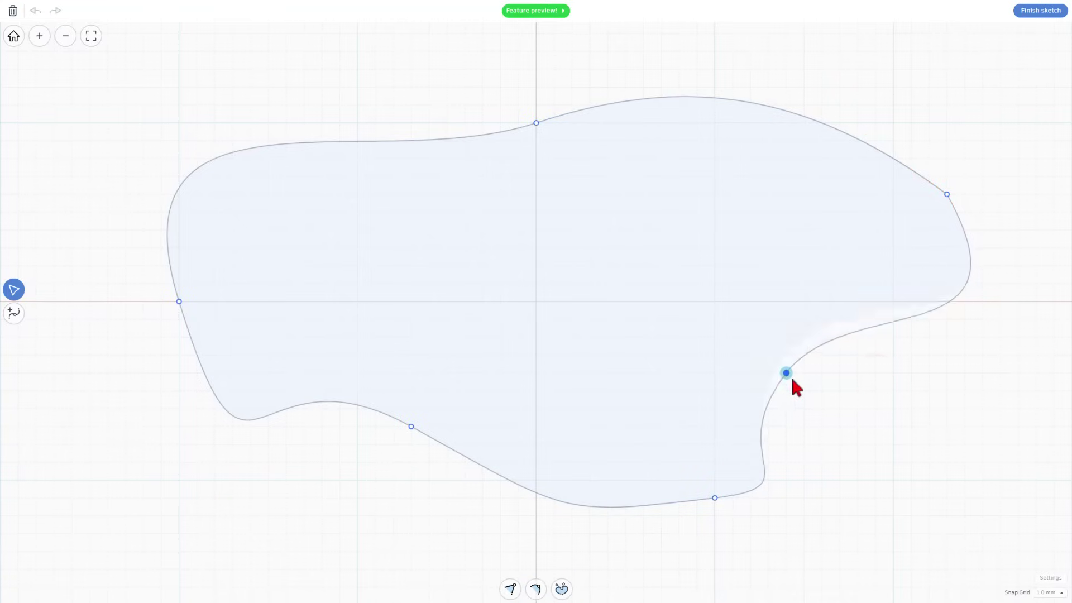
pyautogui.moveTo(948, 196); pyautogui.dragTo(929, 159)
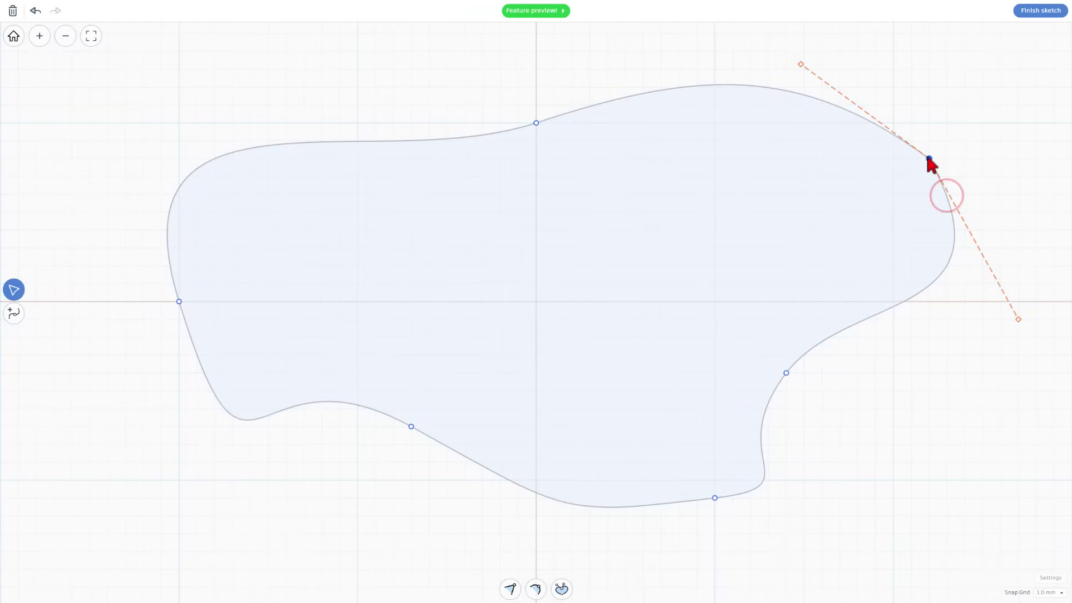
pyautogui.moveTo(1019, 320)
pyautogui.mouseDown()
pyautogui.moveTo(1044, 279)
pyautogui.moveTo(1037, 319)
pyautogui.mouseUp()
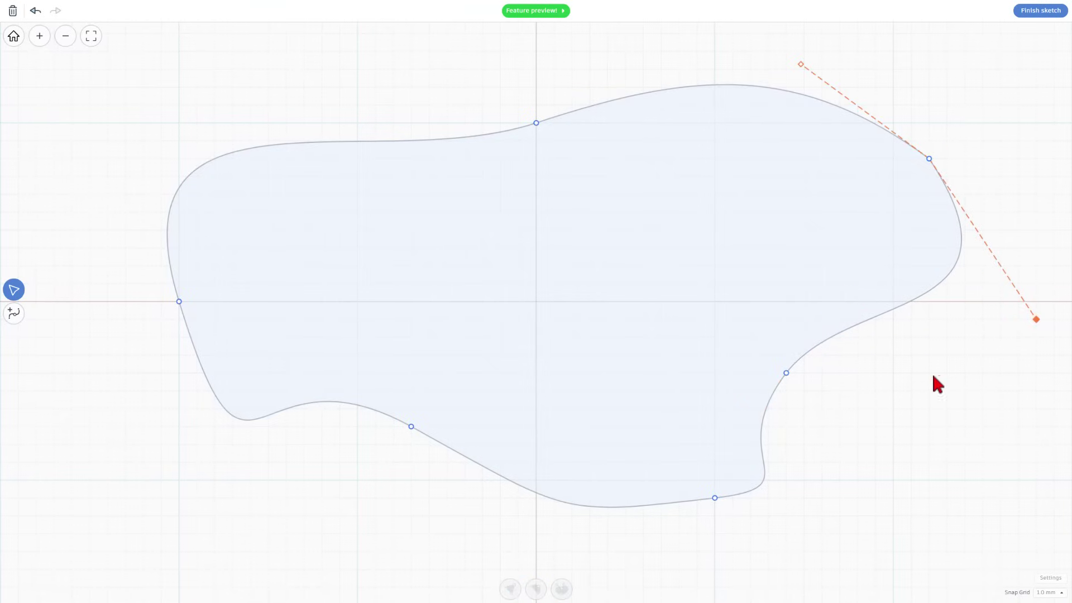
# Fine-tune the bottom and lower-left points, undoing the final adjustment.
pyautogui.click(715, 499)
pyautogui.moveTo(714, 498); pyautogui.dragTo(644, 516)
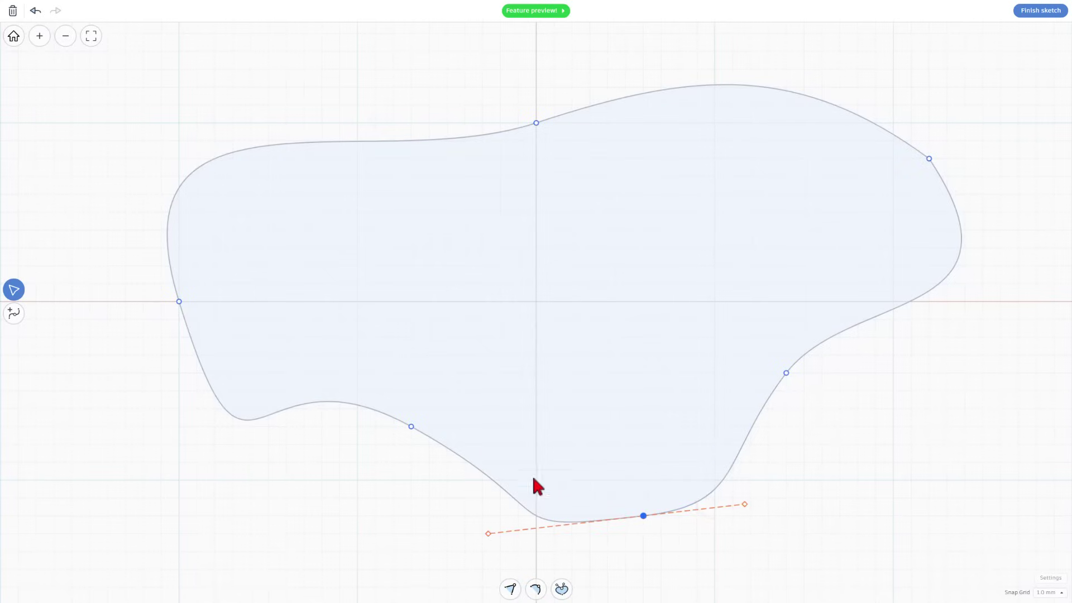
pyautogui.click(413, 427)
pyautogui.moveTo(414, 427); pyautogui.dragTo(430, 394)
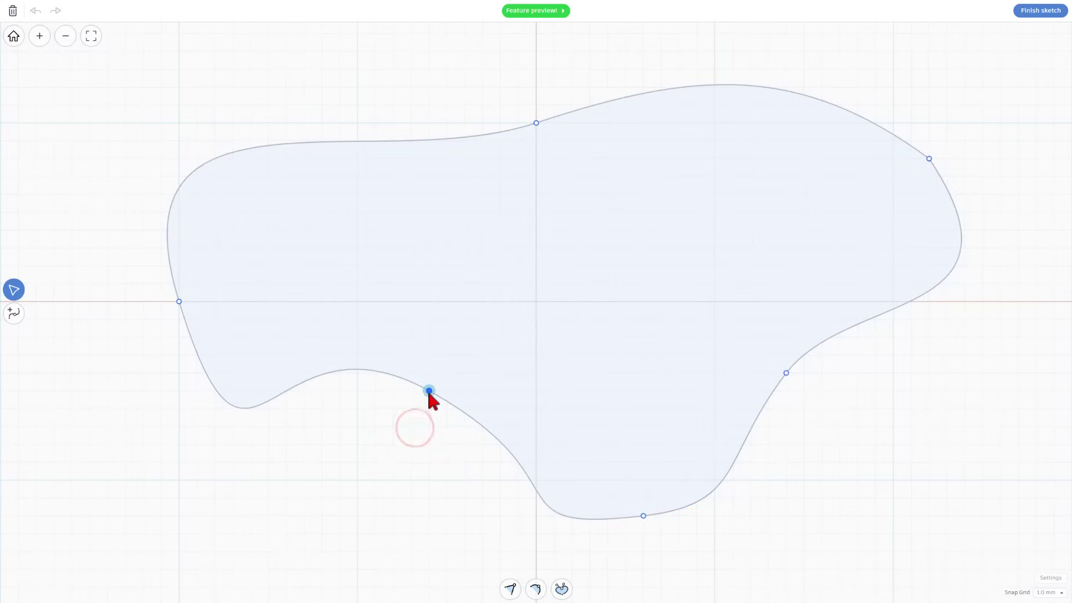
pyautogui.click(643, 517)
pyautogui.moveTo(641, 519); pyautogui.dragTo(645, 534)
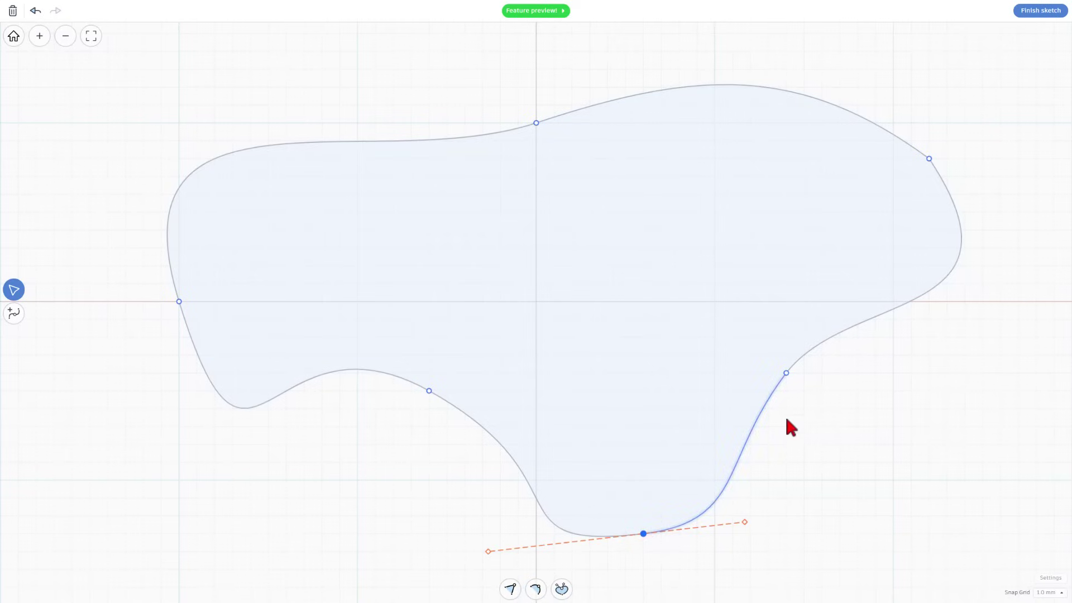
pyautogui.hotkey('ctrl', 'z')
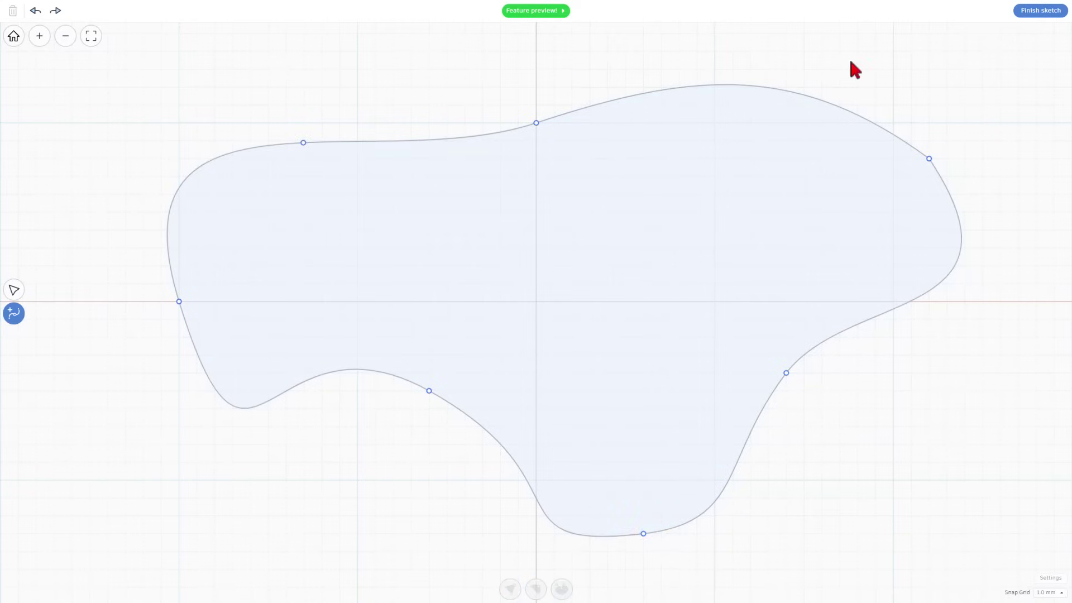
# Finish the sketch, then enlarge the pool shape and move it across the workplane.
pyautogui.click(1042, 11)
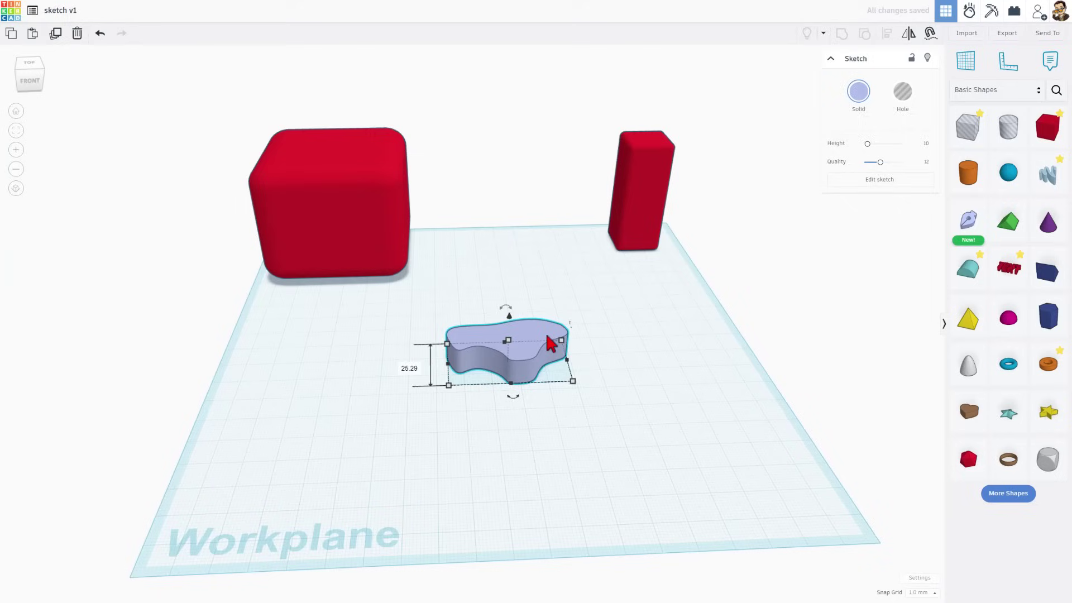
pyautogui.moveTo(512, 342); pyautogui.dragTo(512, 352)
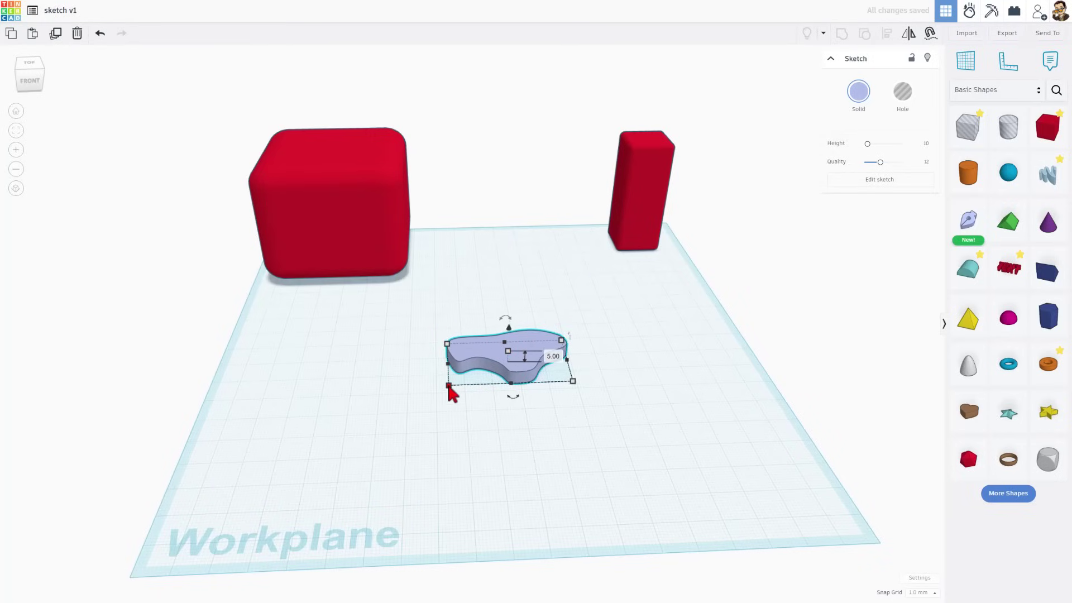
pyautogui.moveTo(448, 385); pyautogui.dragTo(335, 510)
pyautogui.moveTo(443, 430)
pyautogui.mouseDown()
pyautogui.moveTo(518, 438)
pyautogui.moveTo(620, 408)
pyautogui.mouseUp()
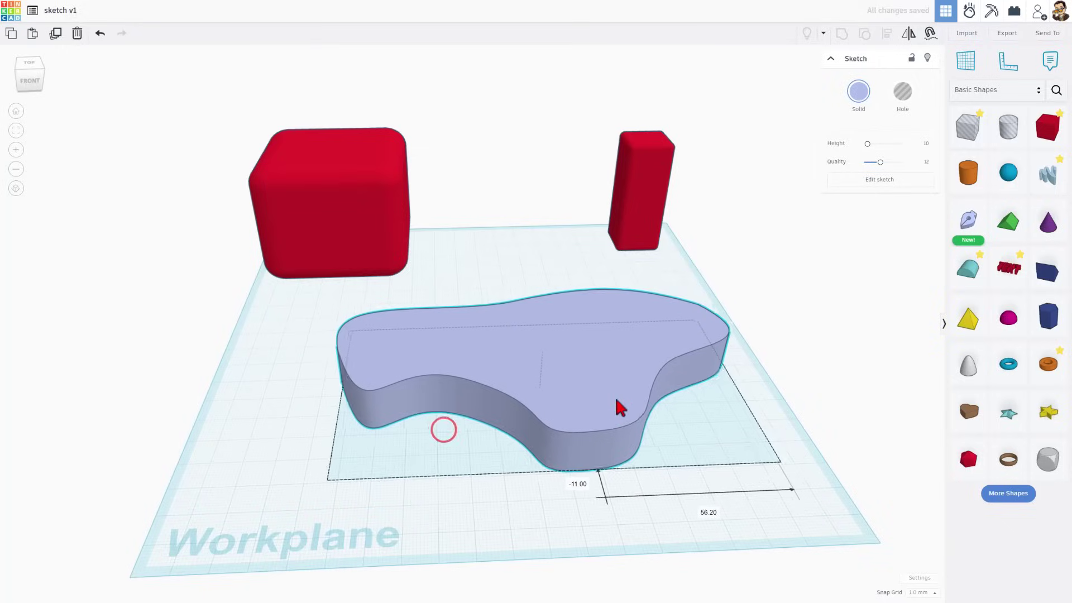
# Set the pool slab to 6 mm tall and drag a new Sketch shape onto the workplane.
pyautogui.moveTo(531, 354); pyautogui.dragTo(539, 393)
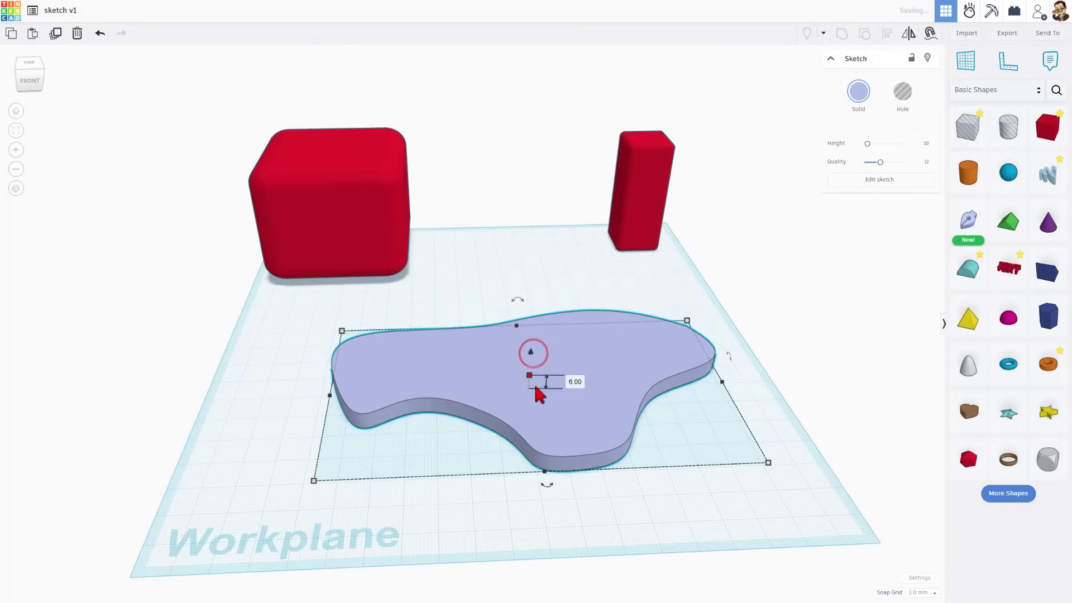
pyautogui.moveTo(539, 393)
pyautogui.mouseDown(button='right')
pyautogui.moveTo(589, 424)
pyautogui.moveTo(578, 469)
pyautogui.mouseUp(button='right')
pyautogui.click(578, 472)
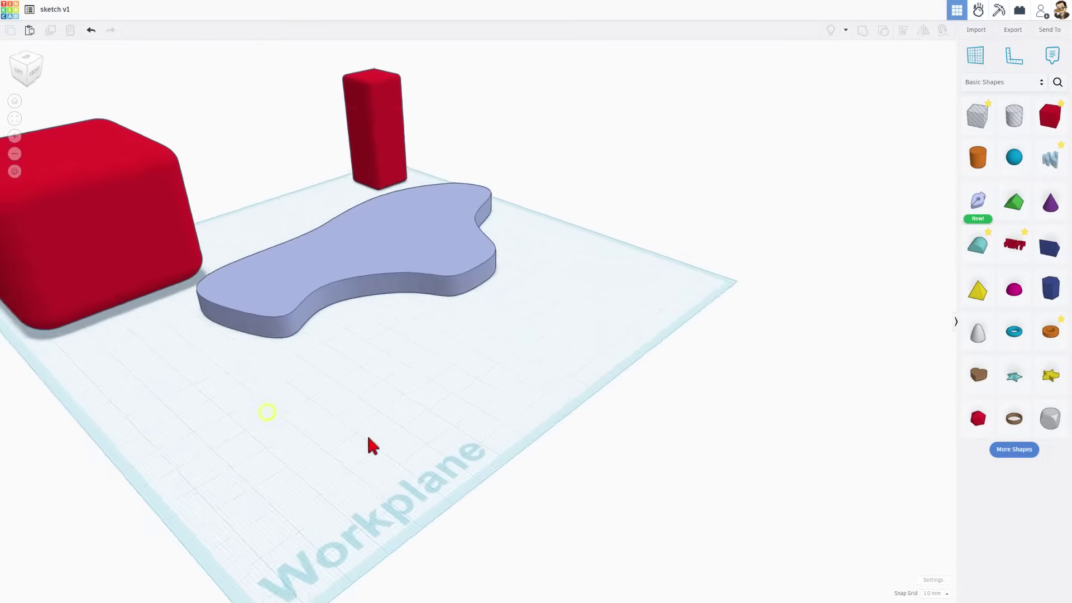
pyautogui.moveTo(366, 446); pyautogui.dragTo(565, 302, button='right')
pyautogui.moveTo(978, 201)
pyautogui.mouseDown()
pyautogui.moveTo(304, 371)
pyautogui.moveTo(335, 350)
pyautogui.mouseUp()
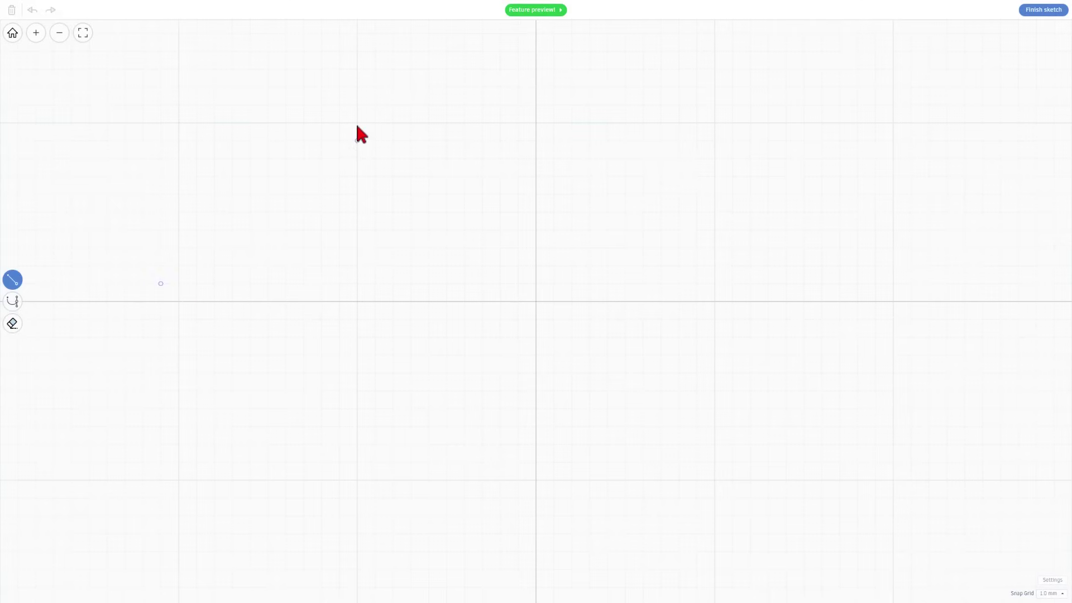
# Trace the gutter's left wall, slanted right wall, top edge and inner edges as a chain of lines.
pyautogui.moveTo(358, 124)
pyautogui.mouseDown()
pyautogui.moveTo(342, 259)
pyautogui.moveTo(357, 479)
pyautogui.moveTo(665, 468)
pyautogui.moveTo(752, 484)
pyautogui.moveTo(847, 287)
pyautogui.moveTo(894, 123)
pyautogui.mouseUp()
pyautogui.moveTo(893, 123)
pyautogui.mouseDown()
pyautogui.moveTo(816, 124)
pyautogui.moveTo(858, 122)
pyautogui.mouseUp()
pyautogui.moveTo(858, 123); pyautogui.dragTo(714, 445)
pyautogui.moveTo(715, 445); pyautogui.dragTo(720, 423)
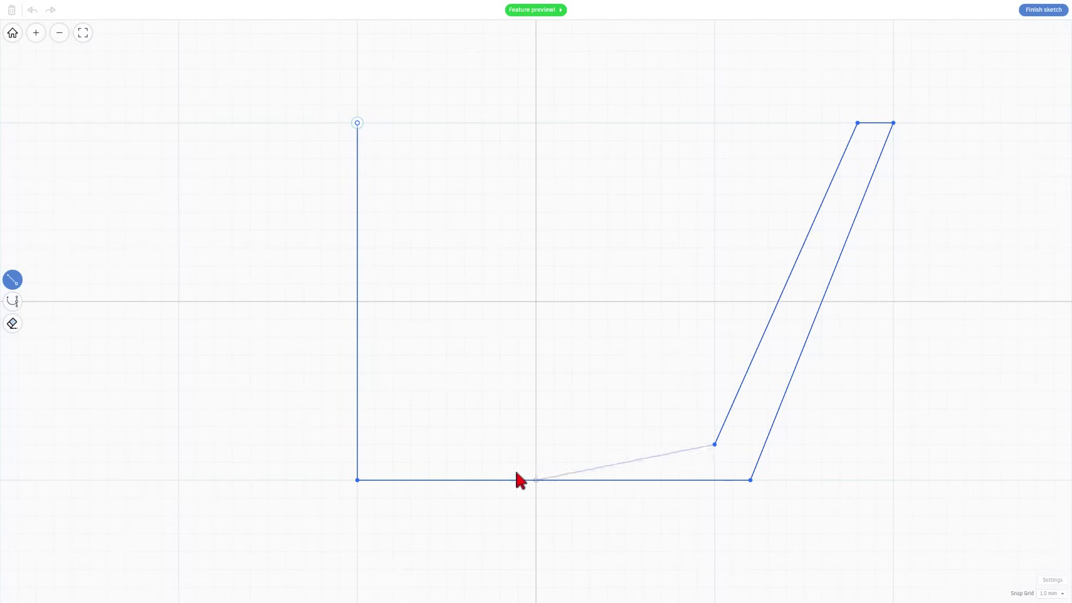
pyautogui.click(392, 446)
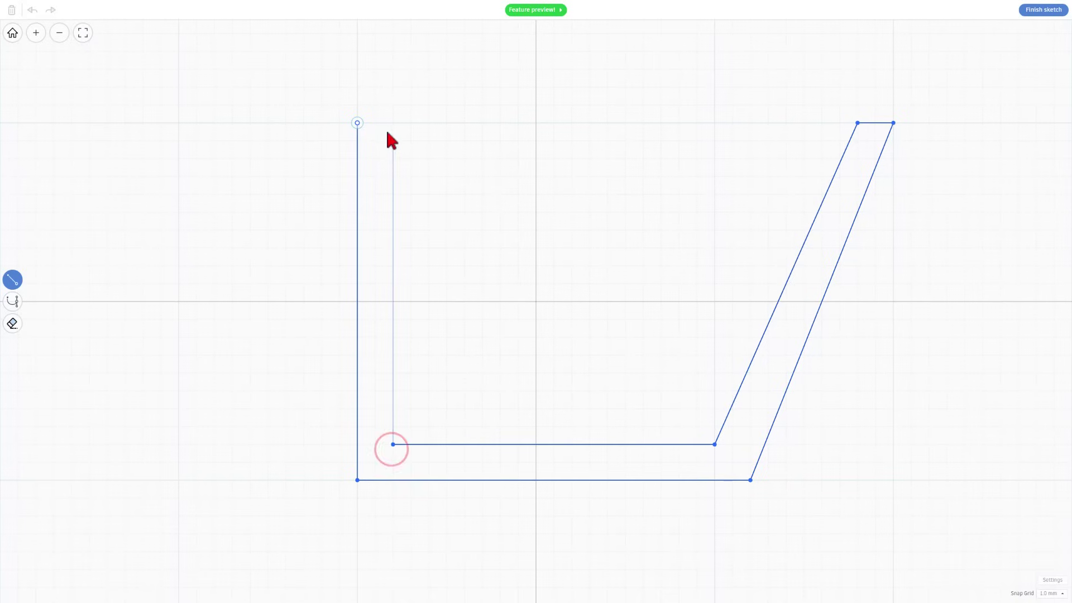
pyautogui.click(393, 123)
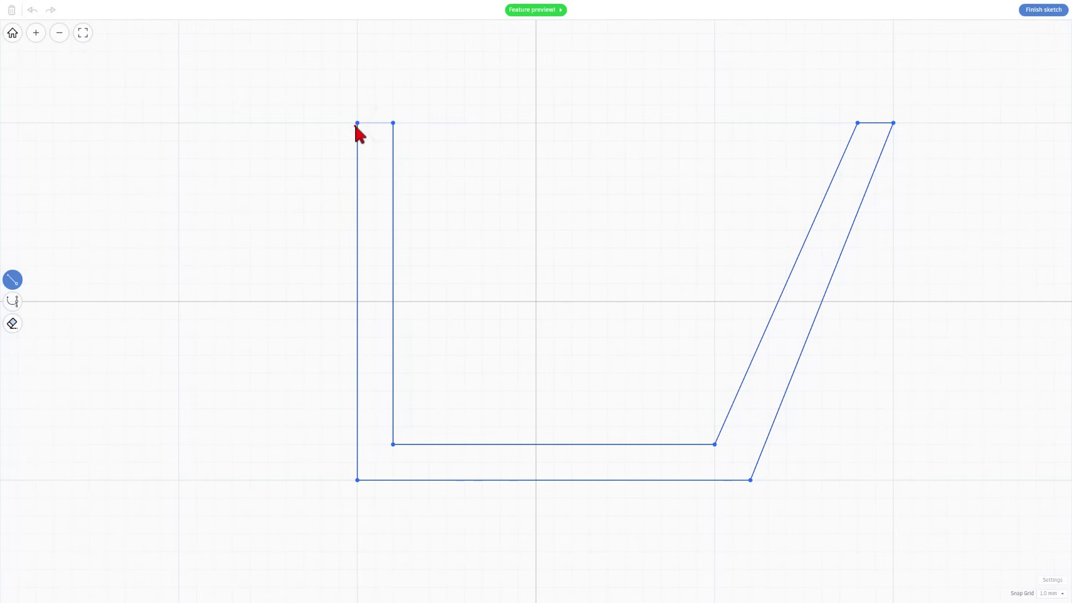
# Close the gutter outline and finish the sketch as a 3D part.
pyautogui.click(357, 123)
pyautogui.click(1033, 10)
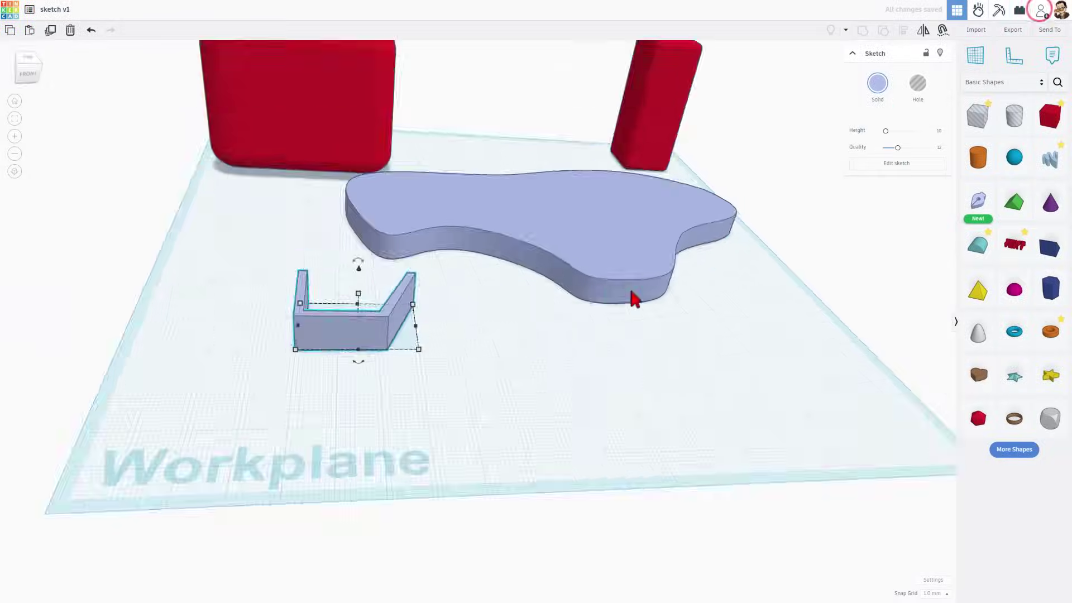
pyautogui.moveTo(351, 328); pyautogui.dragTo(584, 330, button='right')
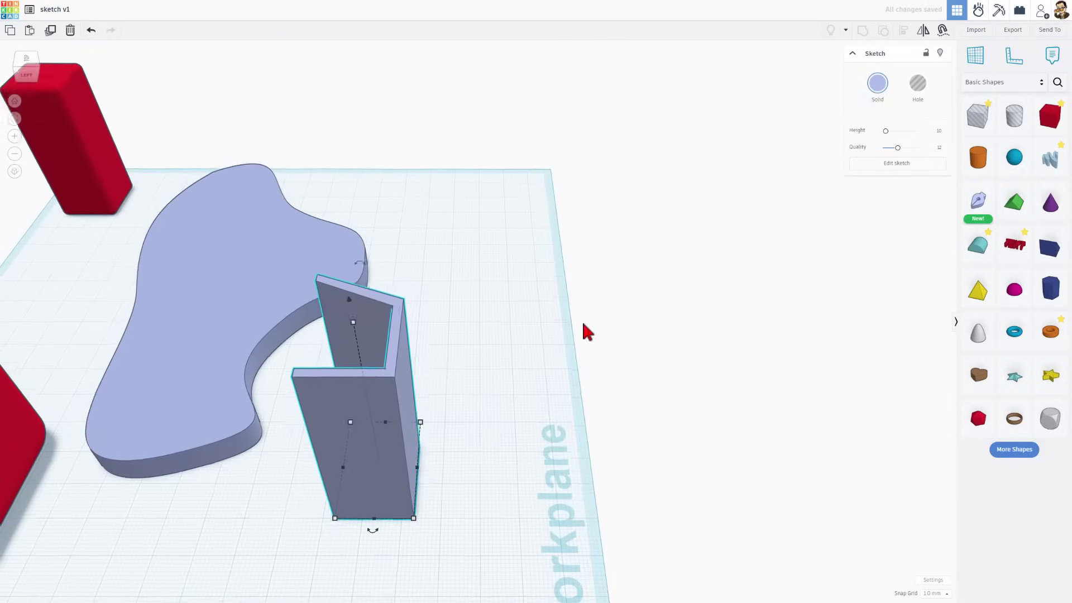
# Rotate the gutter part 90°, drop it onto the workplane, and add another Sketch shape.
pyautogui.moveTo(360, 270); pyautogui.dragTo(424, 369)
pyautogui.moveTo(425, 368); pyautogui.dragTo(301, 379, button='right')
pyautogui.press('d')
pyautogui.click(642, 353)
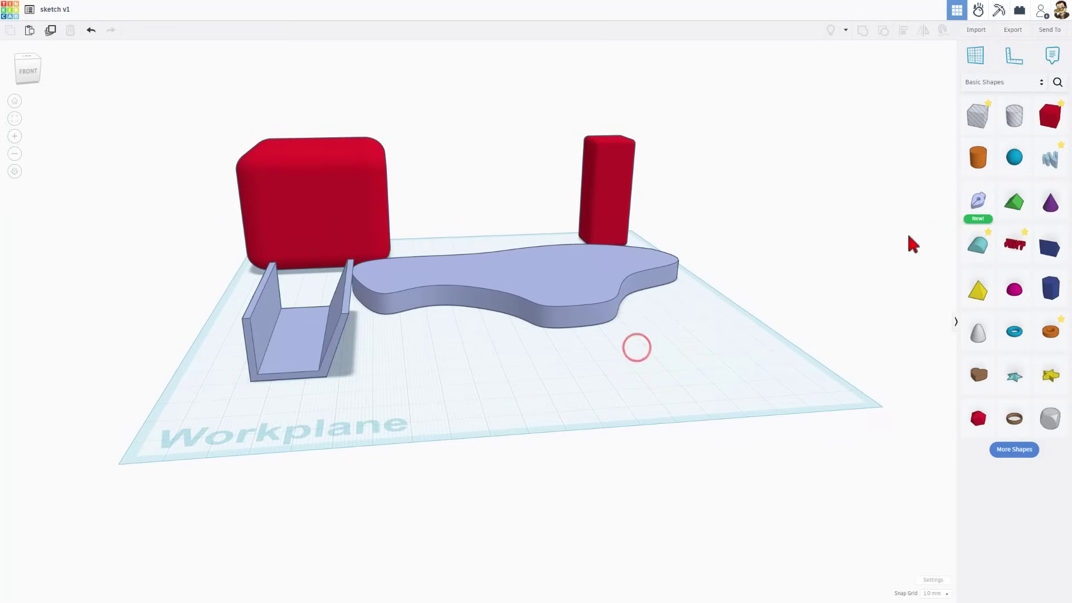
pyautogui.moveTo(978, 201); pyautogui.dragTo(453, 380)
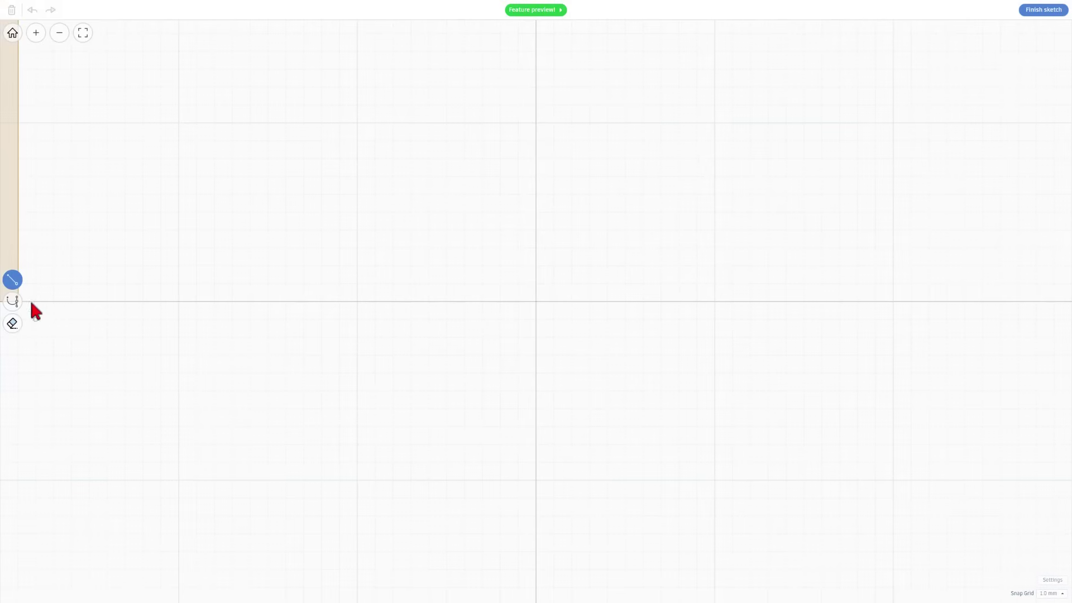
# Spline-trace a closed U outline with curved outer and inner walls and flat top ends.
pyautogui.click(178, 123)
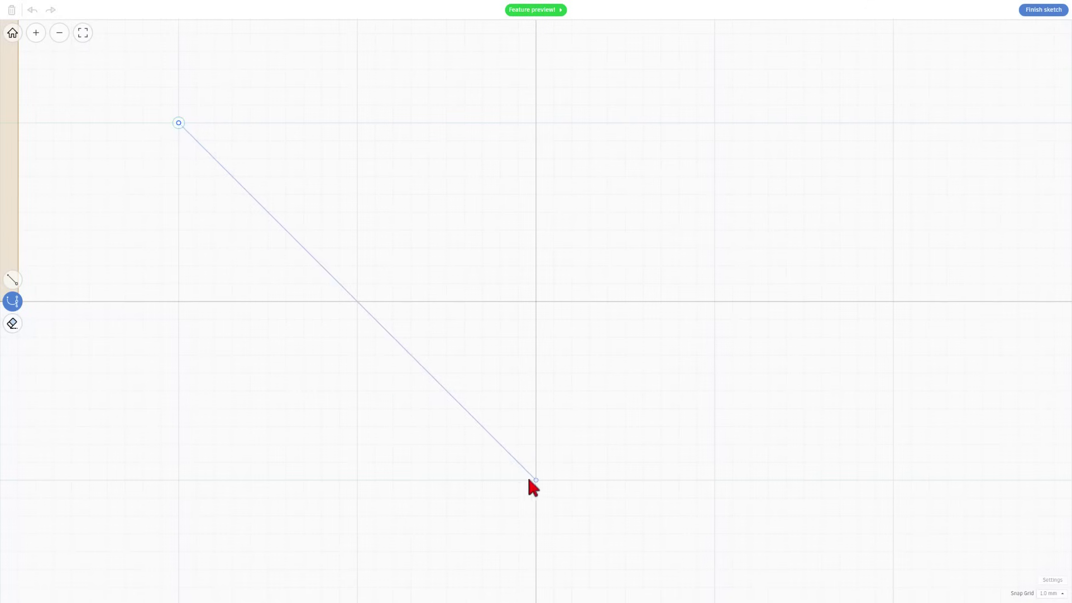
pyautogui.moveTo(536, 480); pyautogui.dragTo(769, 481)
pyautogui.moveTo(625, 478); pyautogui.dragTo(785, 481)
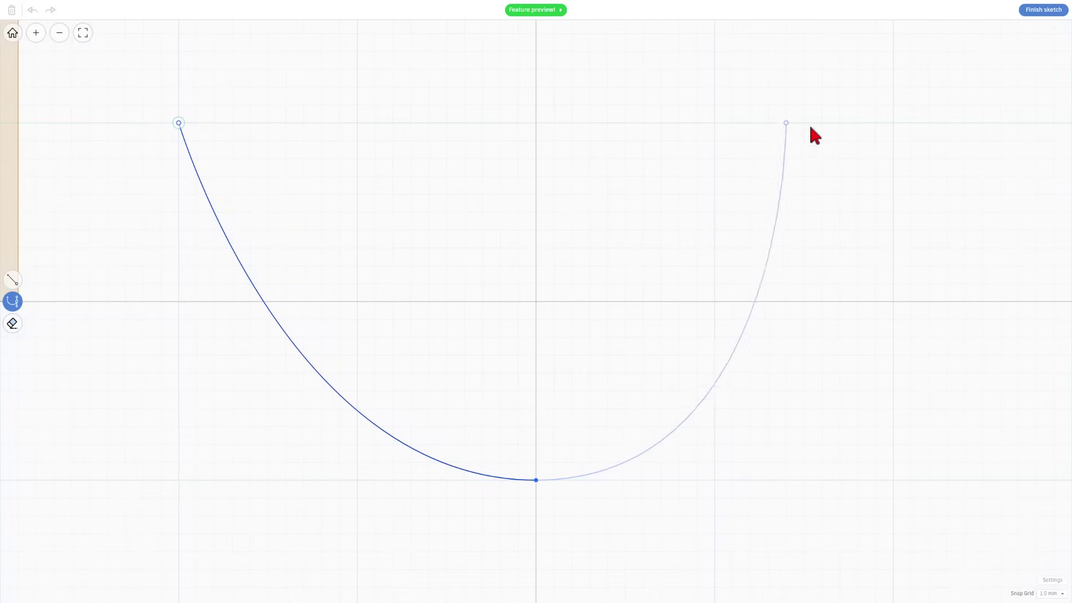
pyautogui.click(894, 123)
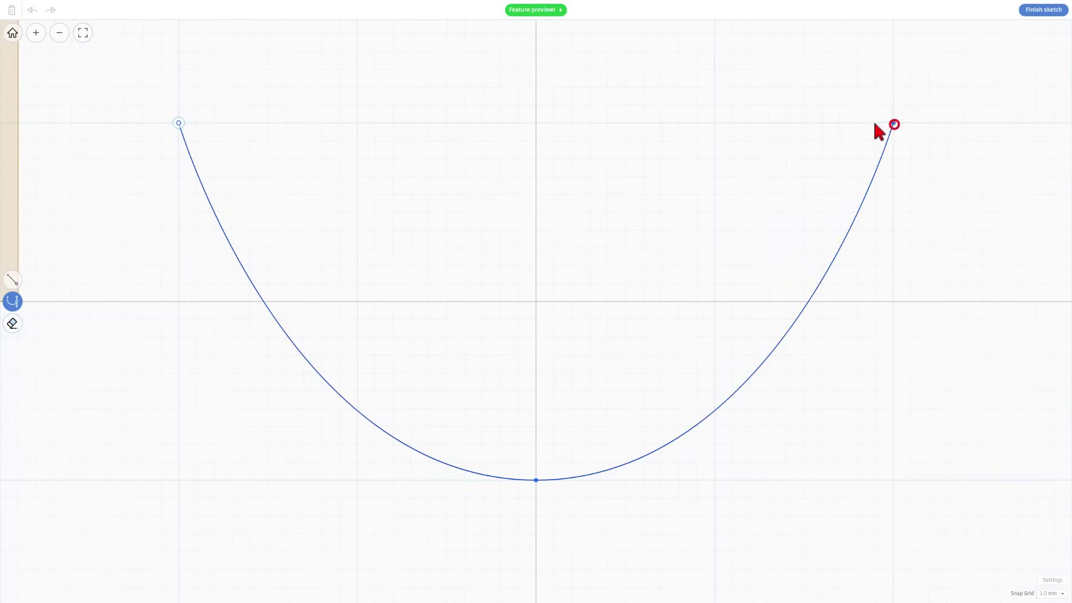
pyautogui.click(836, 124)
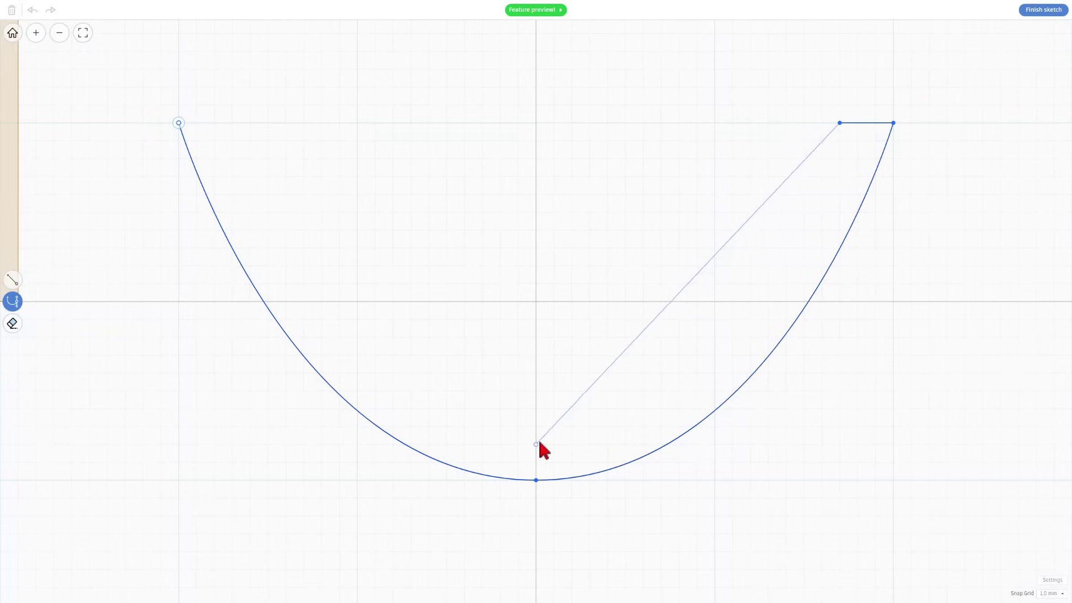
pyautogui.moveTo(536, 444); pyautogui.dragTo(373, 501)
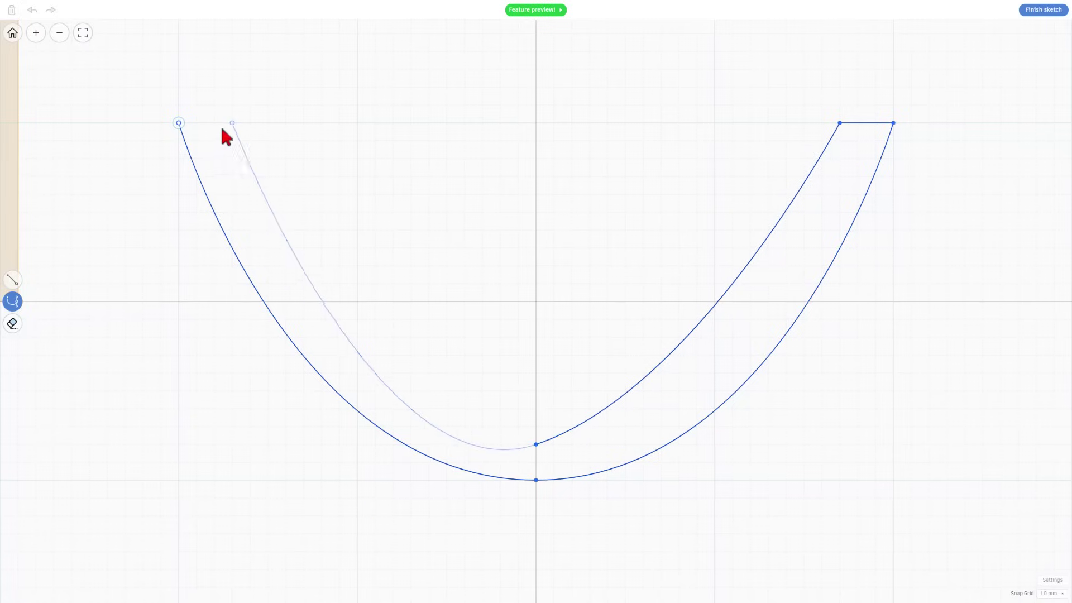
pyautogui.moveTo(231, 123); pyautogui.dragTo(207, 129)
pyautogui.click(179, 123)
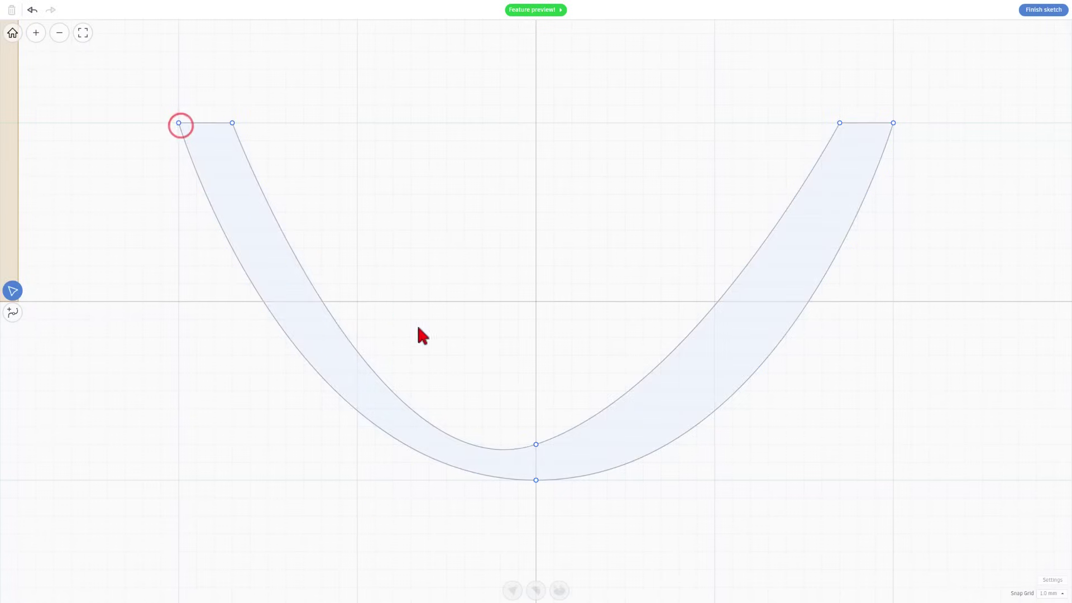
# Level the inner bottom tangent and raise the inner bottom point to thicken the base.
pyautogui.click(536, 445)
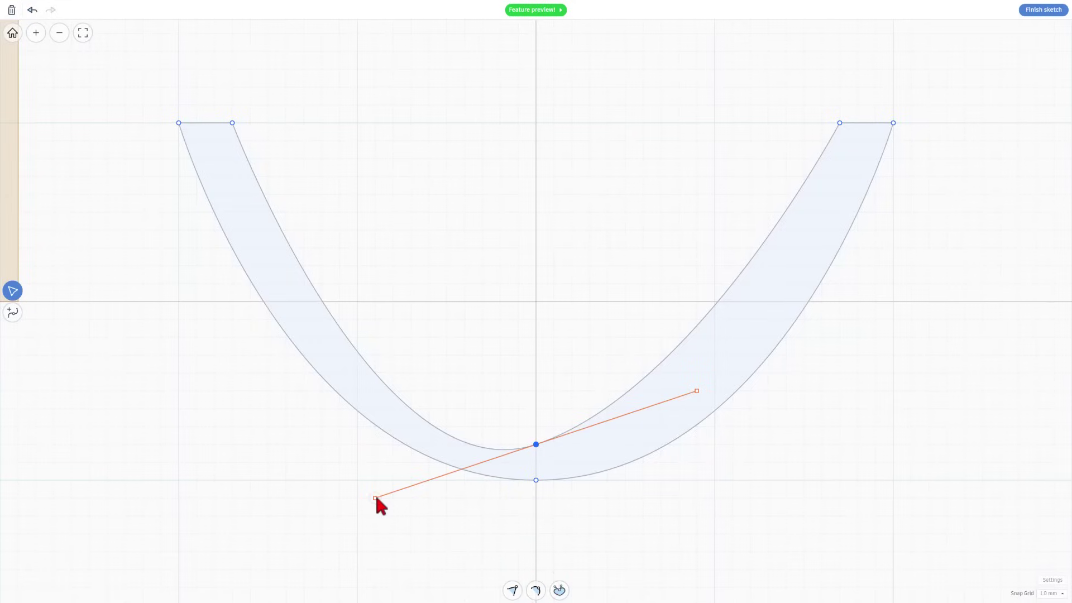
pyautogui.moveTo(376, 498); pyautogui.dragTo(383, 445)
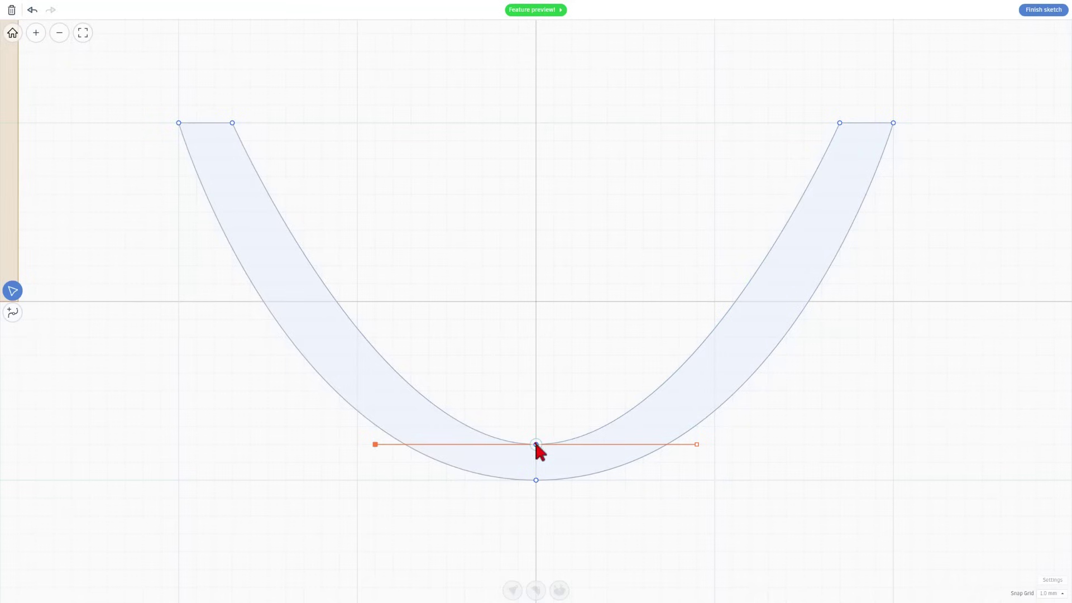
pyautogui.moveTo(533, 444); pyautogui.dragTo(535, 426)
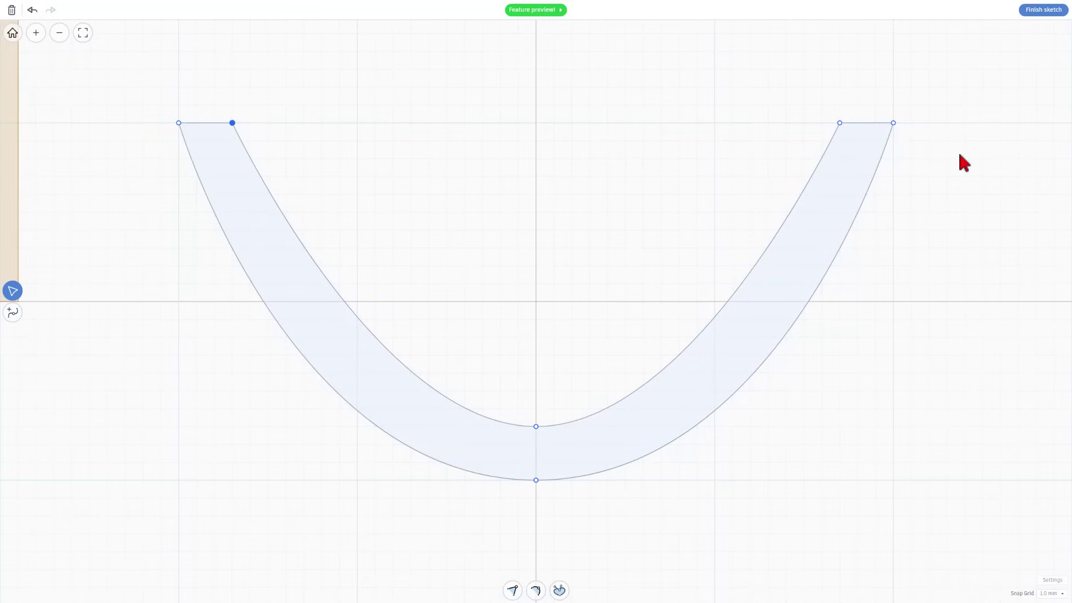
# Finish the sketch, make the U shape much taller and narrow it to 28 mm wide.
pyautogui.click(1040, 12)
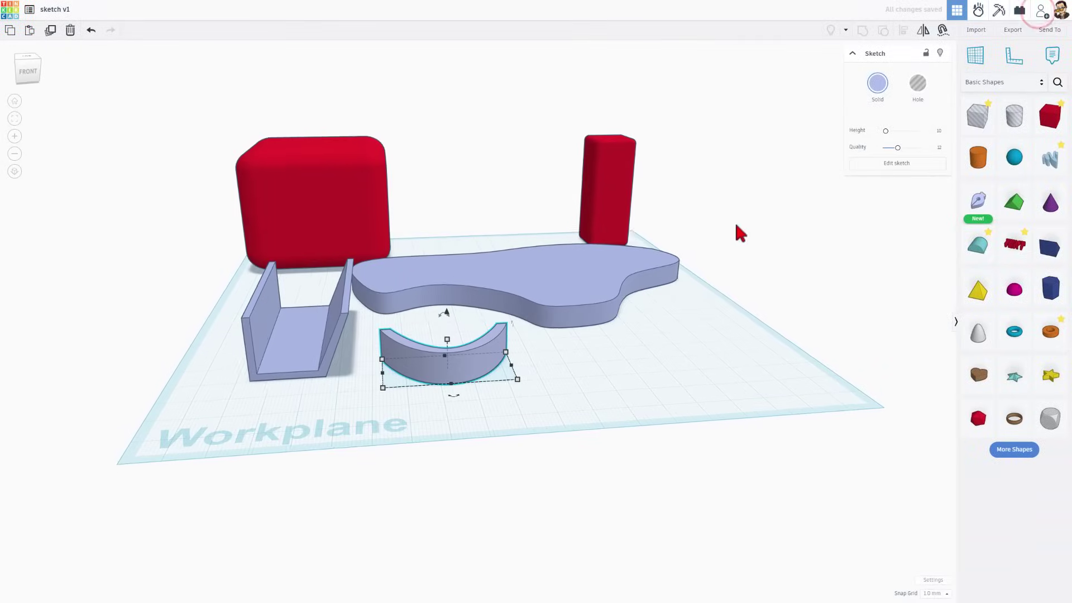
pyautogui.moveTo(443, 341); pyautogui.dragTo(431, 203)
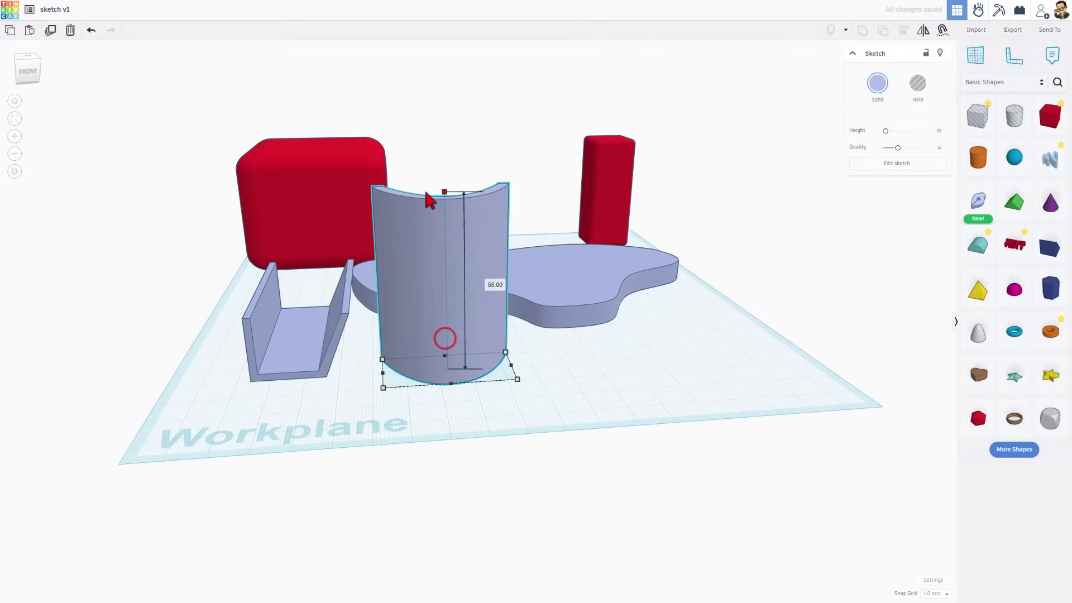
pyautogui.moveTo(431, 203); pyautogui.dragTo(438, 410, button='right')
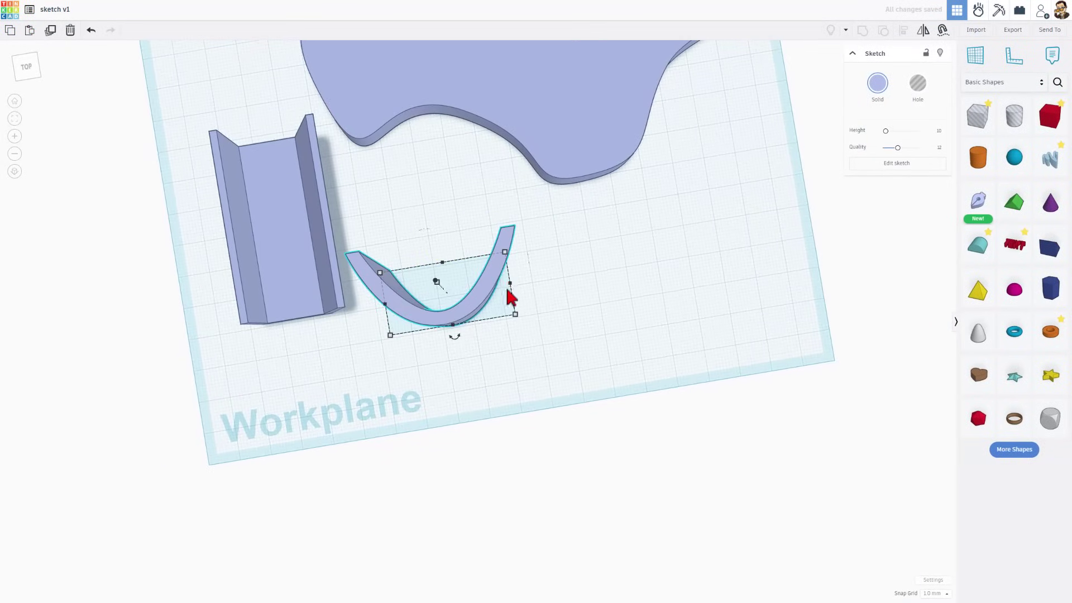
pyautogui.moveTo(504, 291)
pyautogui.mouseDown()
pyautogui.moveTo(463, 302)
pyautogui.moveTo(530, 282)
pyautogui.moveTo(471, 302)
pyautogui.moveTo(485, 304)
pyautogui.mouseUp()
pyautogui.moveTo(484, 299)
pyautogui.mouseDown(button='right')
pyautogui.moveTo(658, 294)
pyautogui.moveTo(603, 279)
pyautogui.moveTo(441, 297)
pyautogui.moveTo(427, 282)
pyautogui.moveTo(355, 290)
pyautogui.mouseUp(button='right')
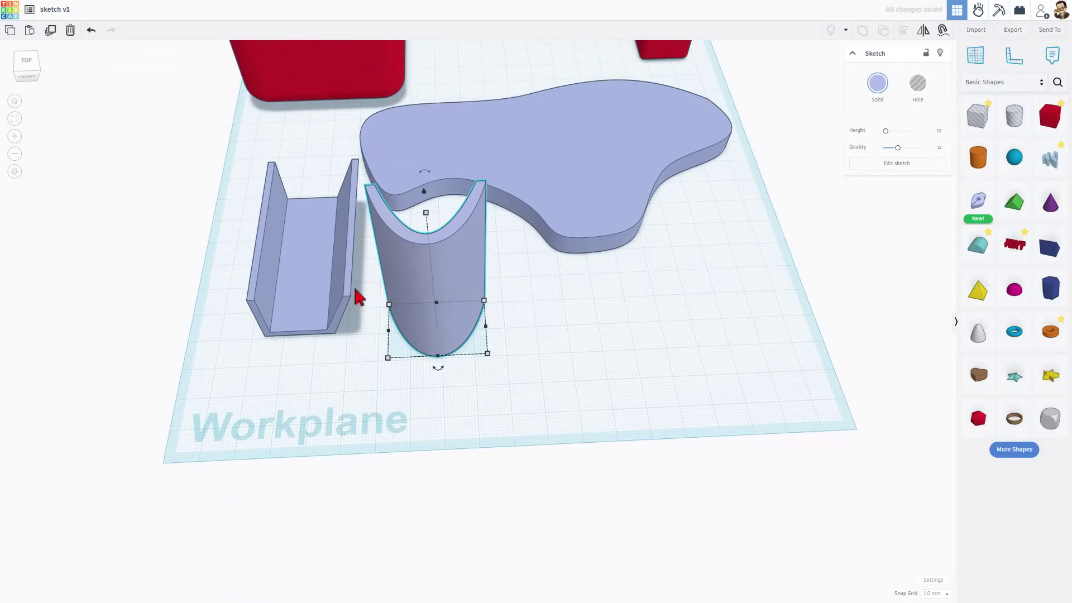
# Reopen the U sketch, shift the inner top endpoint and select the inner bottom point.
pyautogui.doubleClick(428, 271)
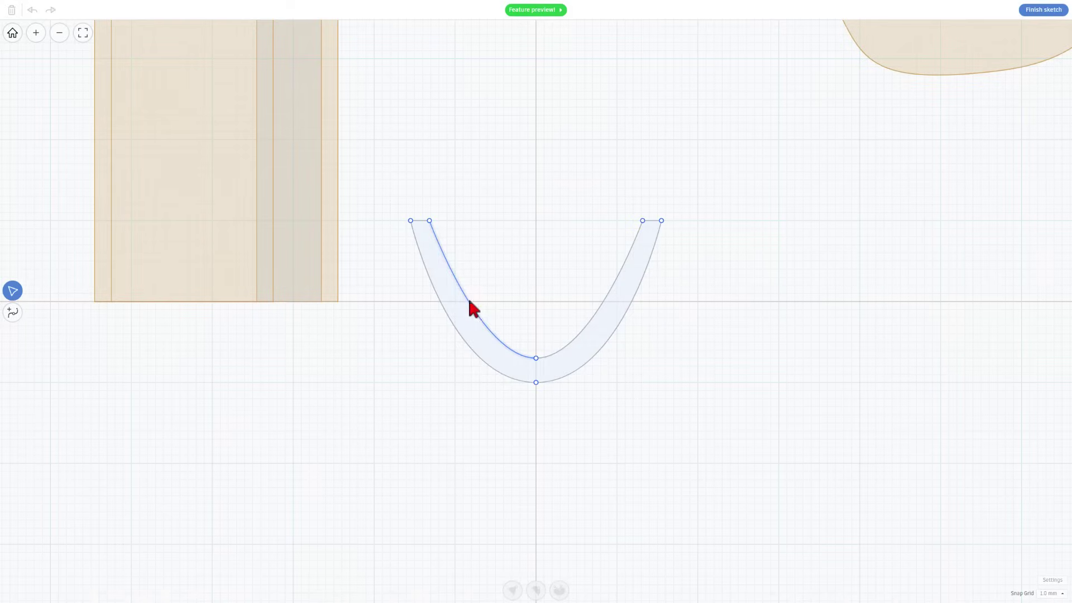
pyautogui.moveTo(432, 222); pyautogui.dragTo(441, 222)
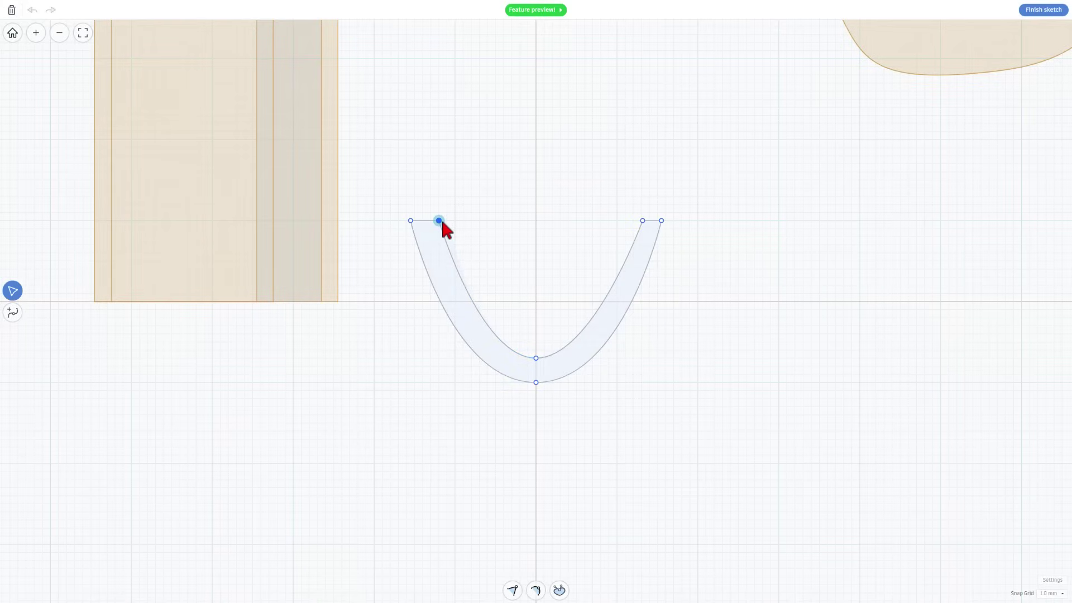
pyautogui.click(536, 358)
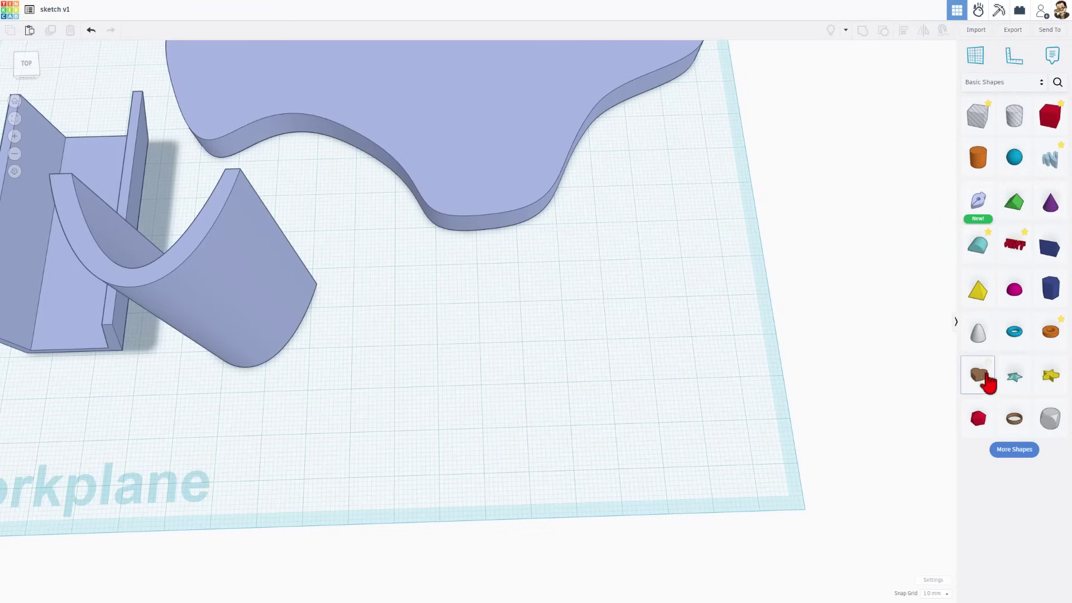
# Drop a Heart onto the workplane and place a new Sketch over it for tracing.
pyautogui.moveTo(987, 384); pyautogui.dragTo(534, 311)
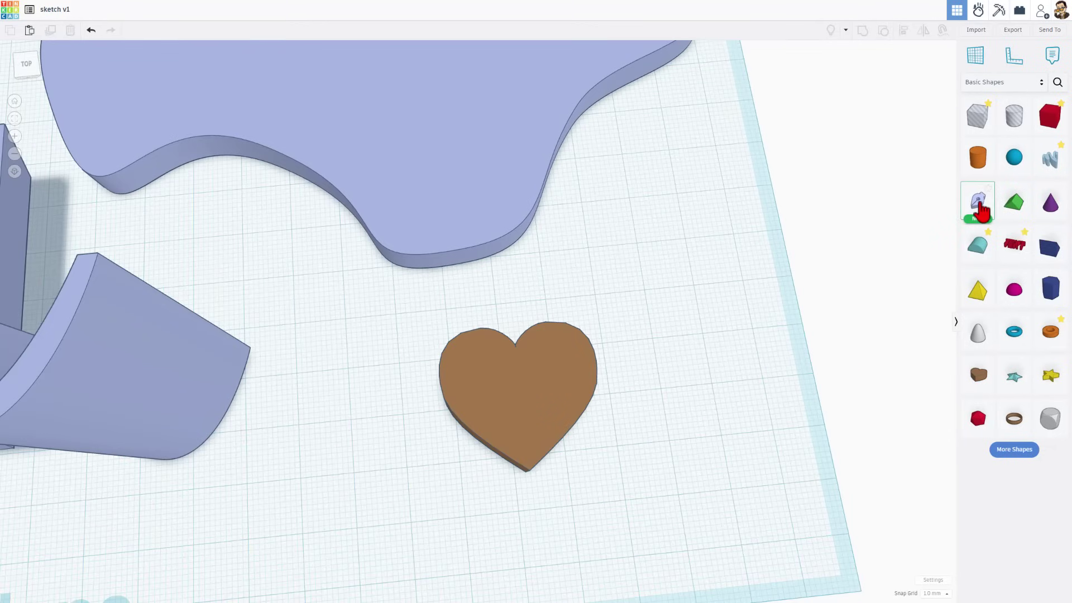
pyautogui.moveTo(981, 211)
pyautogui.mouseDown()
pyautogui.moveTo(490, 430)
pyautogui.moveTo(527, 391)
pyautogui.mouseUp()
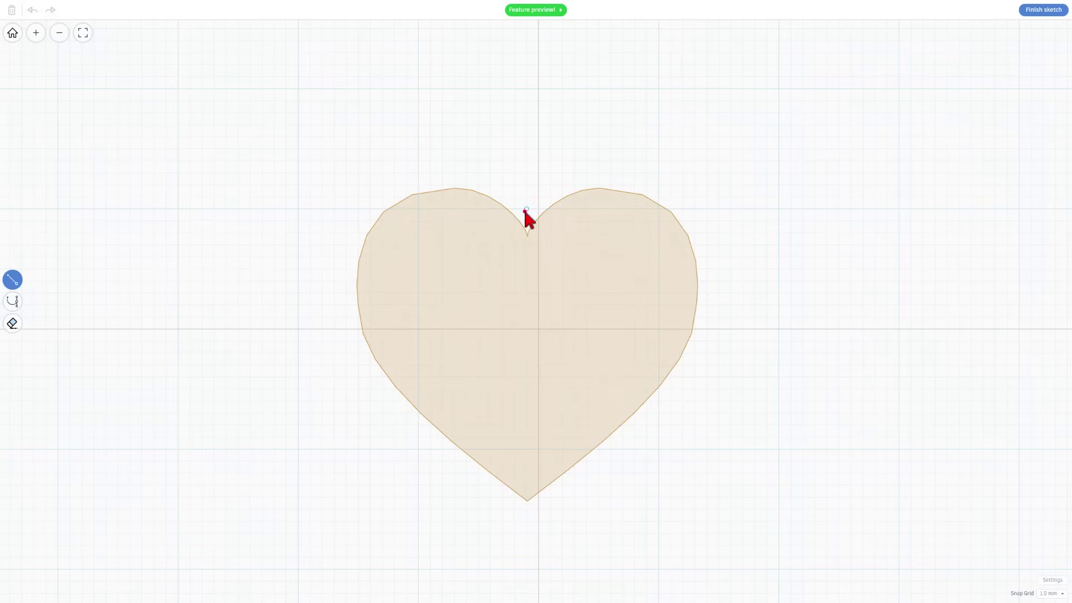
# Trace the heart's right half: centre line to the tip, then arcs around the right lobe back to the notch.
pyautogui.click(526, 499)
pyautogui.click(13, 301)
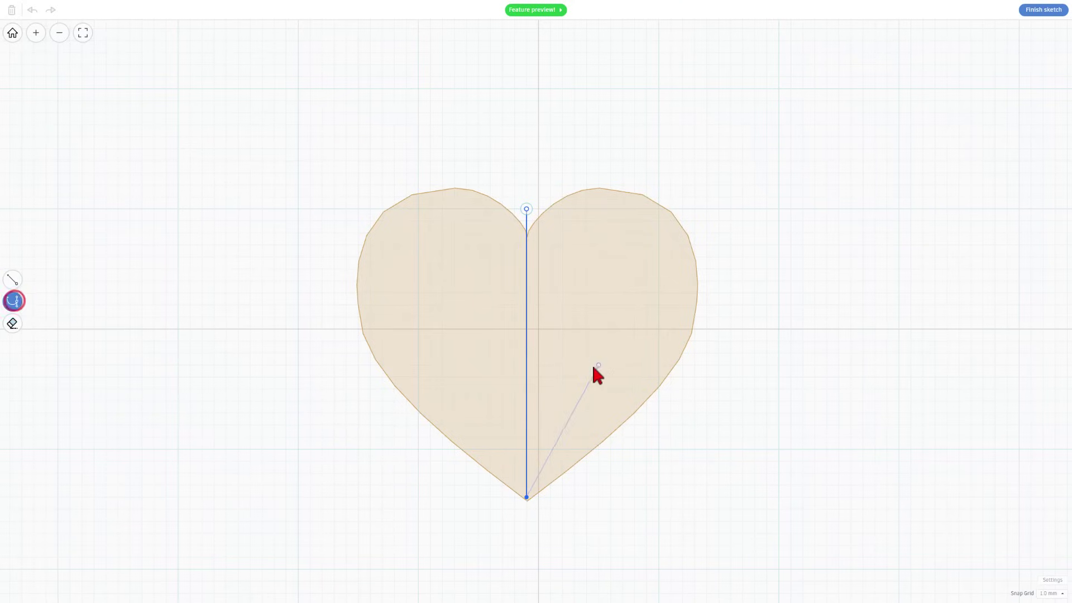
pyautogui.click(681, 350)
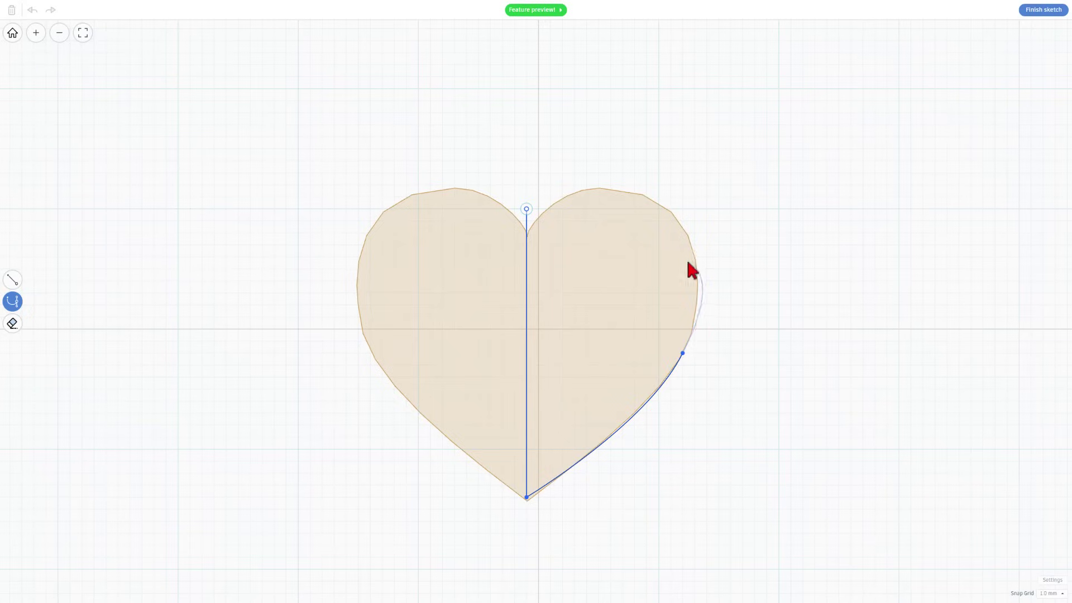
pyautogui.click(671, 209)
pyautogui.click(597, 186)
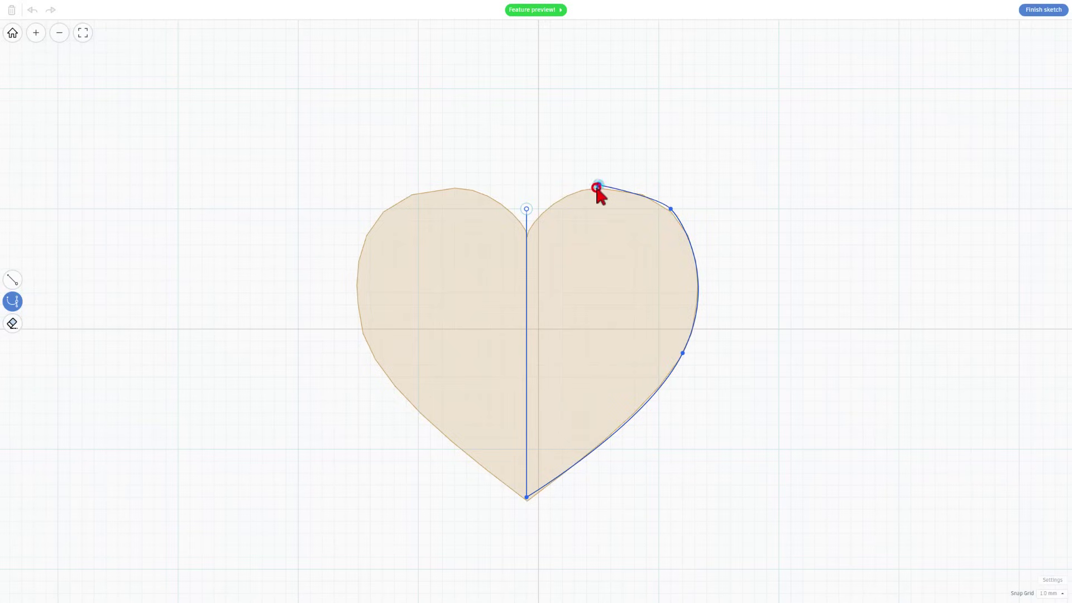
pyautogui.click(527, 209)
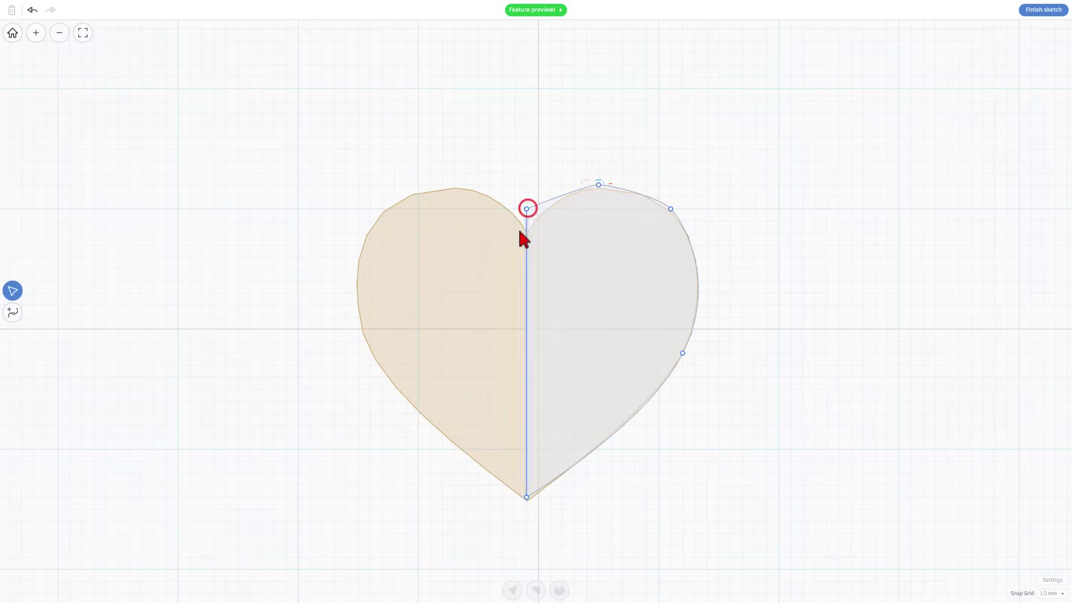
# Lower the top vertex into the notch and lengthen the lobe-top tangent to round it.
pyautogui.click(525, 208)
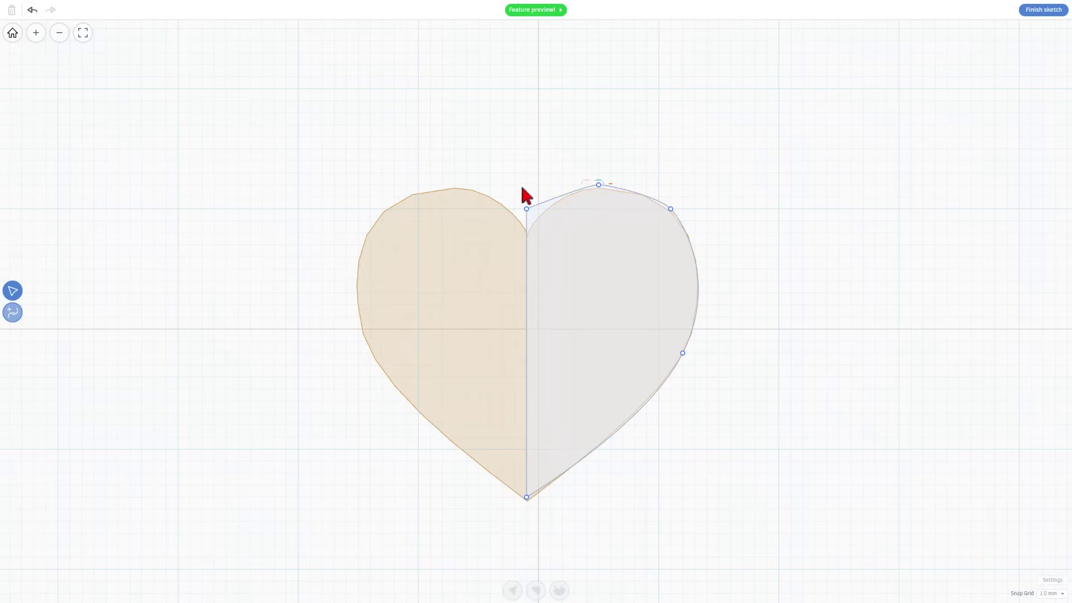
pyautogui.moveTo(525, 213); pyautogui.dragTo(528, 229)
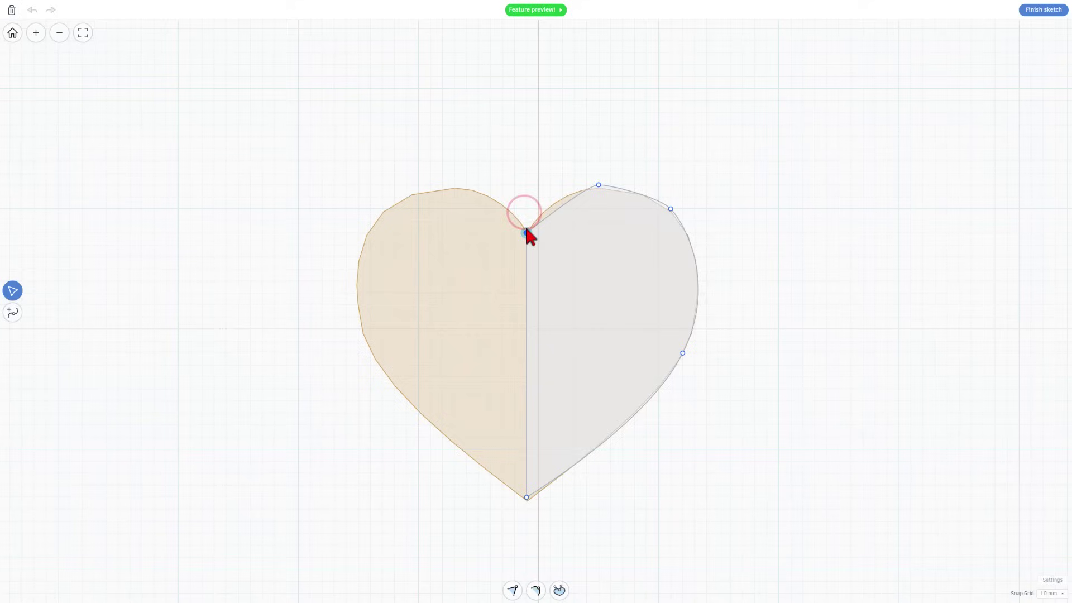
pyautogui.click(598, 185)
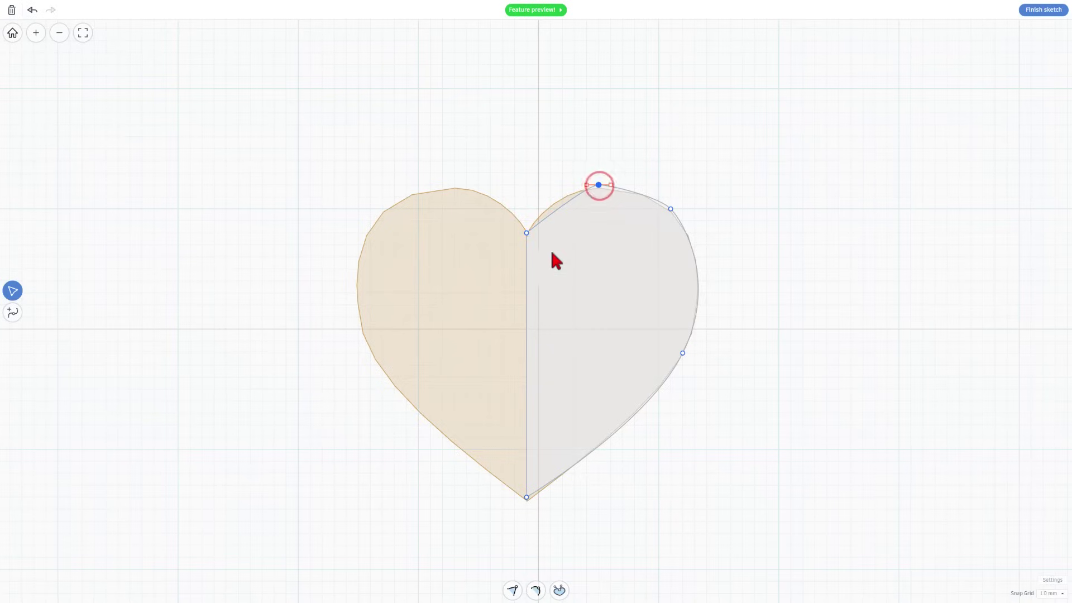
pyautogui.moveTo(586, 185)
pyautogui.mouseDown()
pyautogui.moveTo(562, 185)
pyautogui.moveTo(587, 186)
pyautogui.mouseUp()
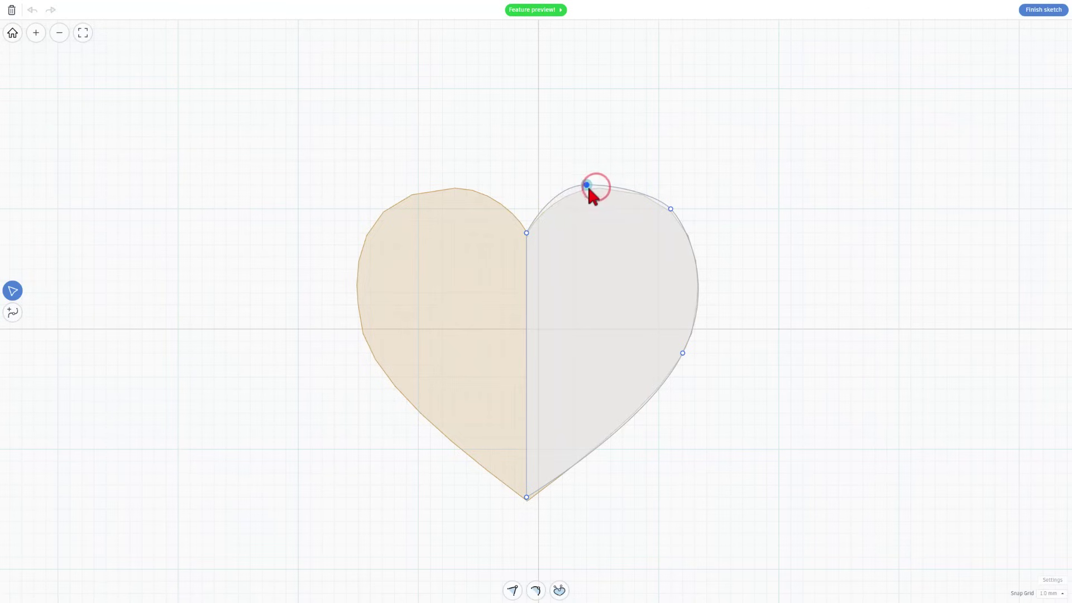
pyautogui.click(598, 186)
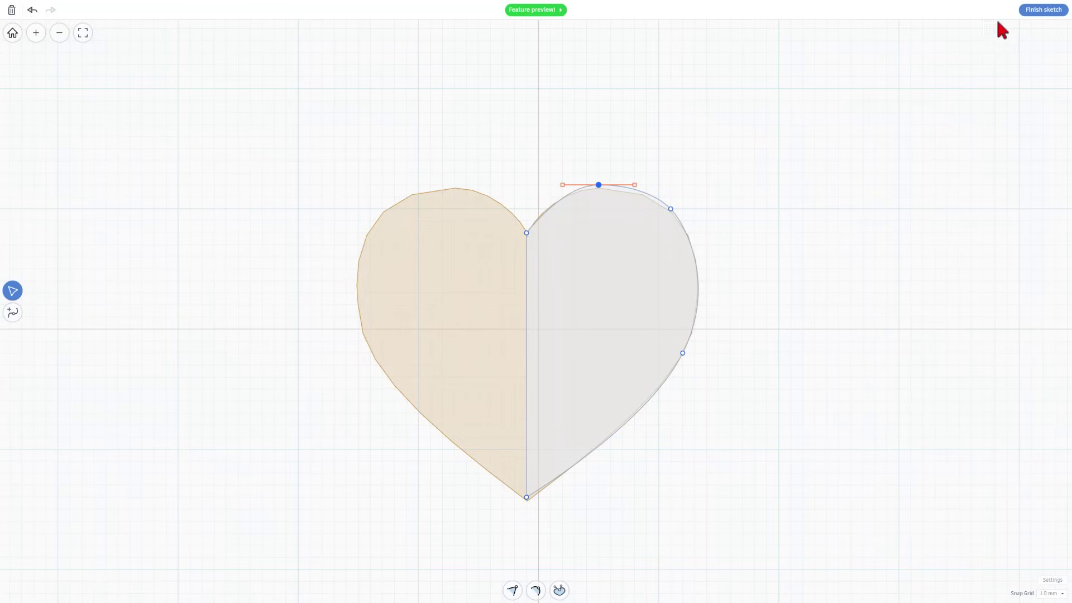
# Finish the sketch and delete the brown reference heart.
pyautogui.click(1033, 11)
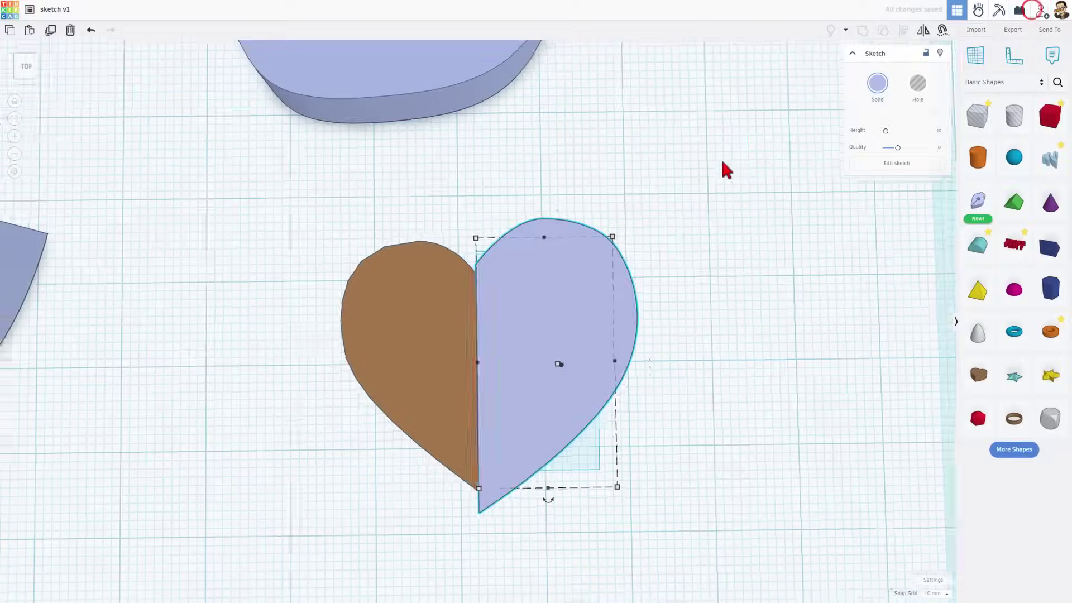
pyautogui.moveTo(726, 168); pyautogui.dragTo(575, 367, button='right')
pyautogui.click(693, 359)
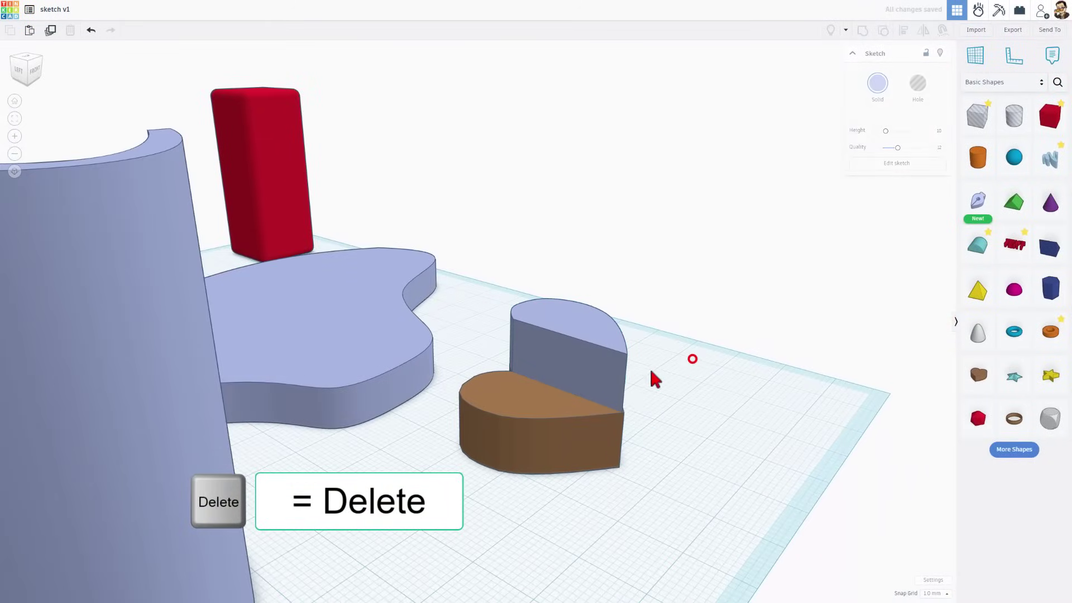
pyautogui.click(592, 395)
pyautogui.click(554, 415)
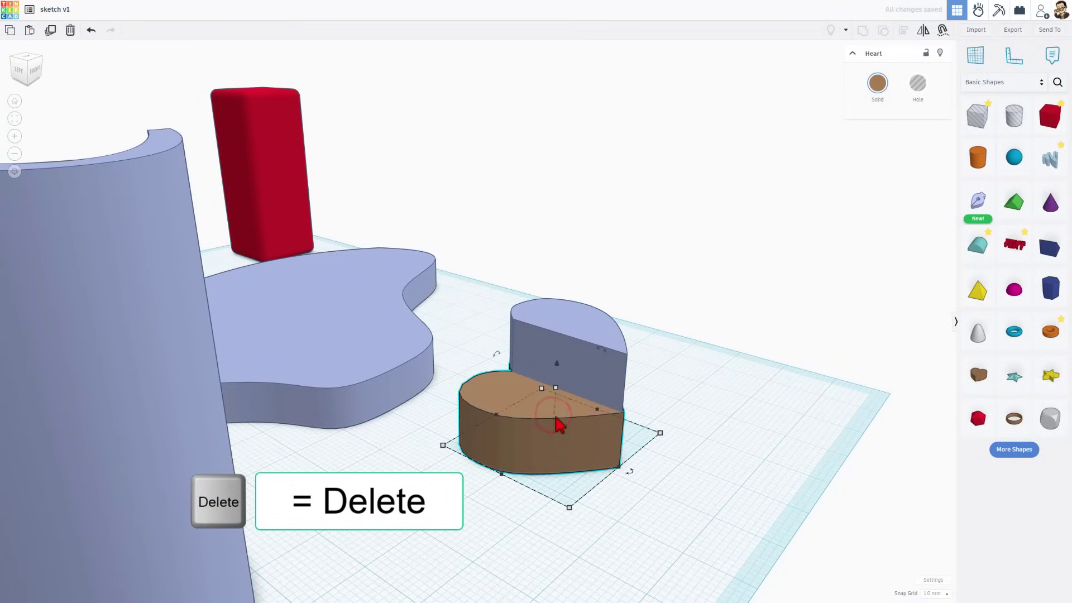
pyautogui.press('Delete')
# Drop the half heart to the workplane, duplicate it and mirror the copy into the left half.
pyautogui.click(589, 375)
pyautogui.press('d')
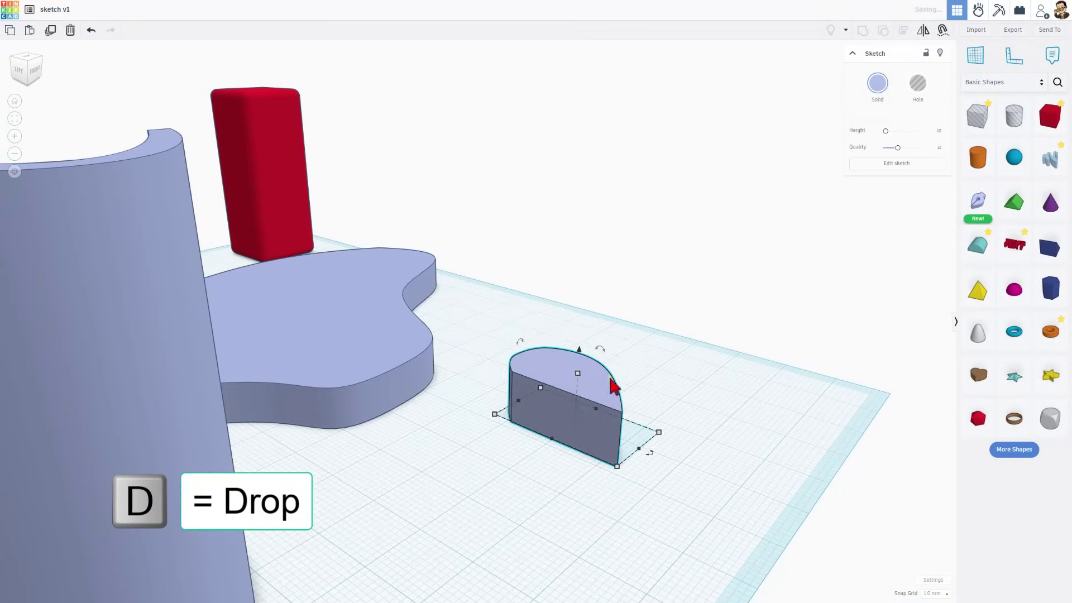
pyautogui.hotkey('ctrl', 'd')
pyautogui.moveTo(612, 385); pyautogui.dragTo(565, 419, button='right')
pyautogui.moveTo(565, 413)
pyautogui.mouseDown()
pyautogui.moveTo(474, 412)
pyautogui.moveTo(457, 445)
pyautogui.mouseUp()
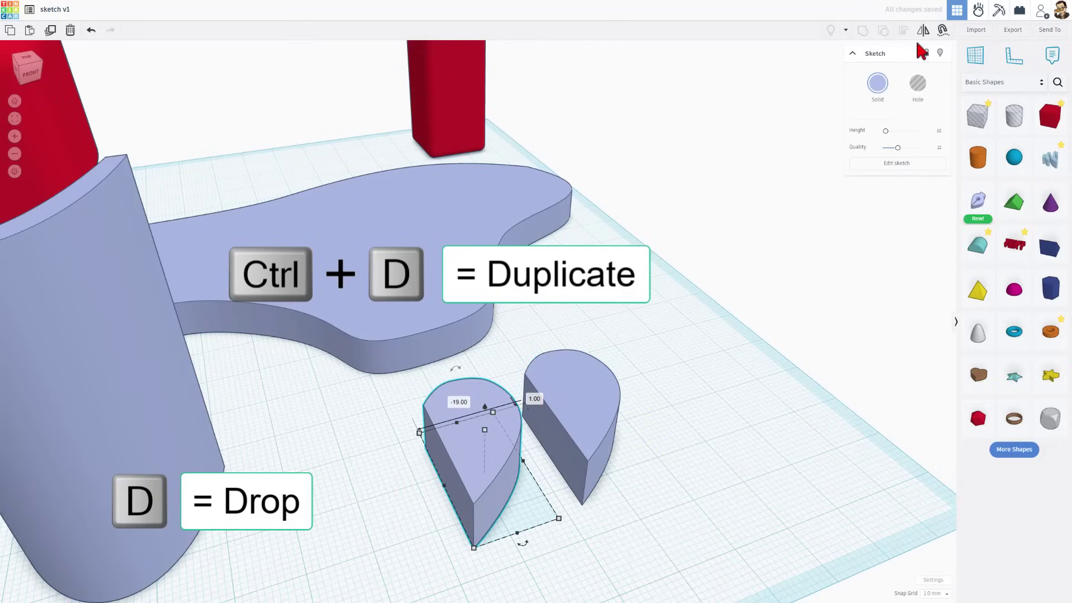
pyautogui.press('m')
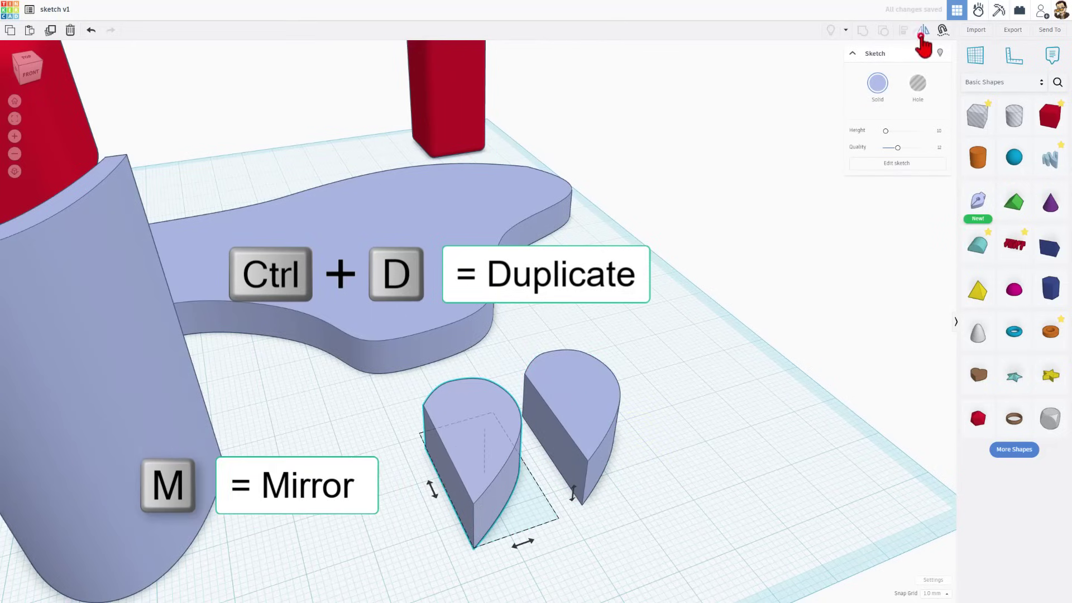
pyautogui.click(534, 547)
# Drop the left half against the right half's flat side using a temporary workplane, then reset the workplane.
pyautogui.click(578, 533)
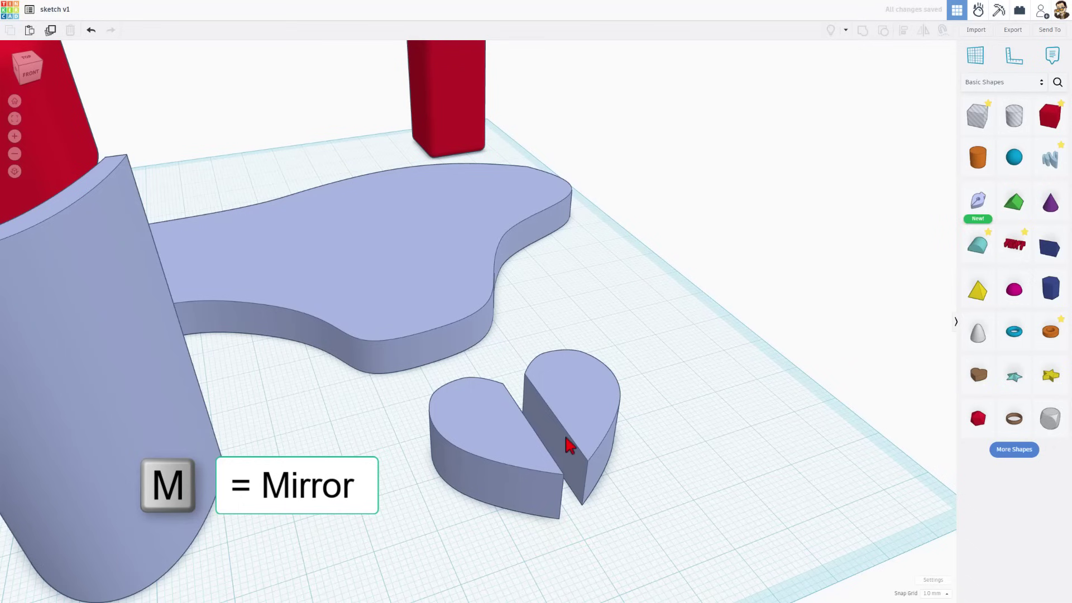
pyautogui.press('w')
pyautogui.click(548, 434)
pyautogui.click(506, 462)
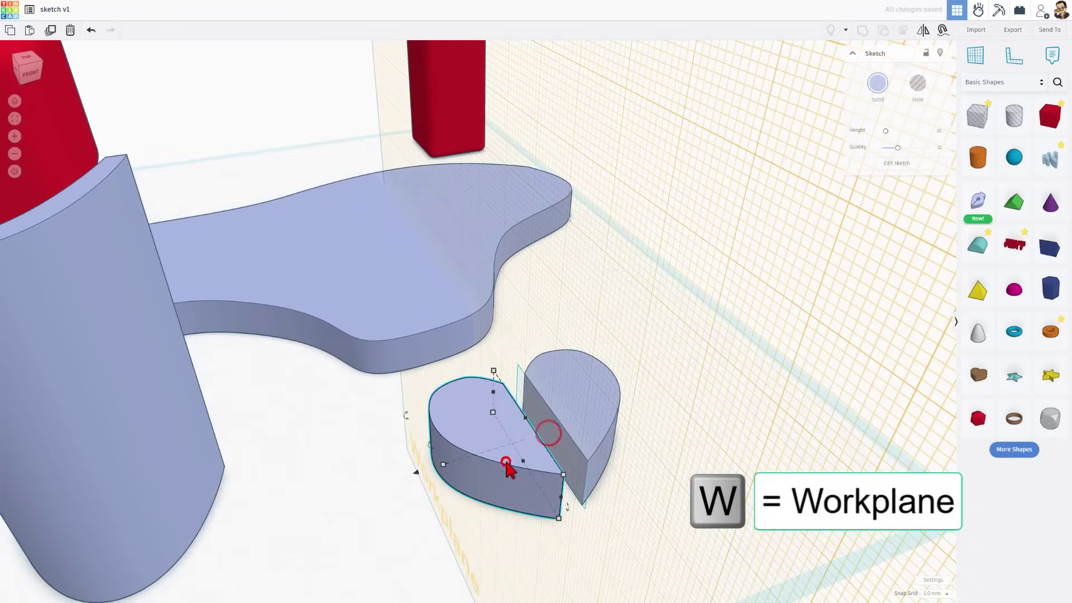
pyautogui.press('d')
pyautogui.click(722, 461)
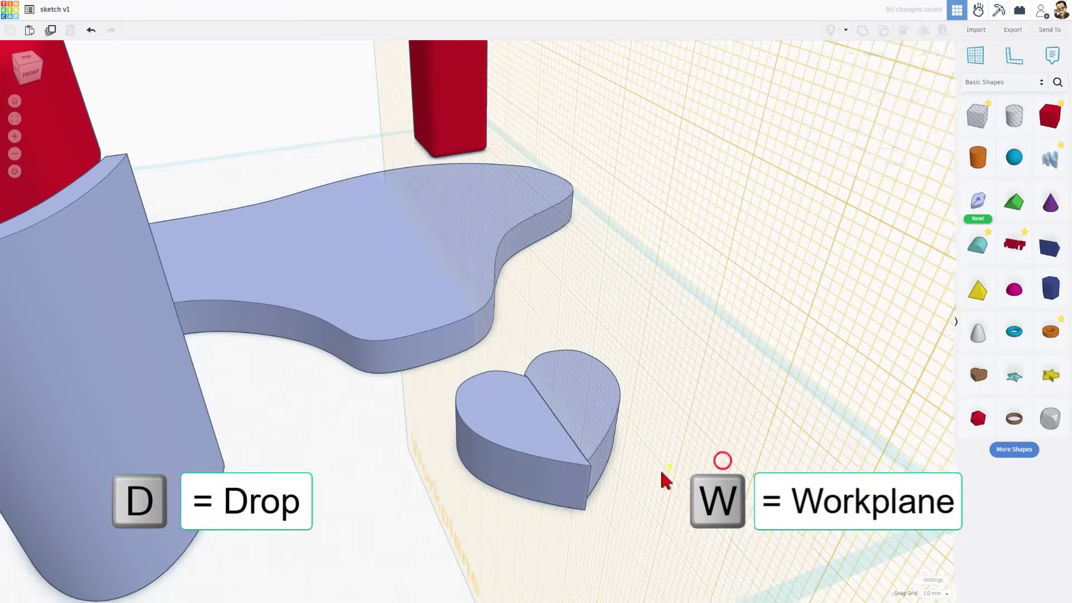
pyautogui.moveTo(665, 479); pyautogui.dragTo(598, 514, button='right')
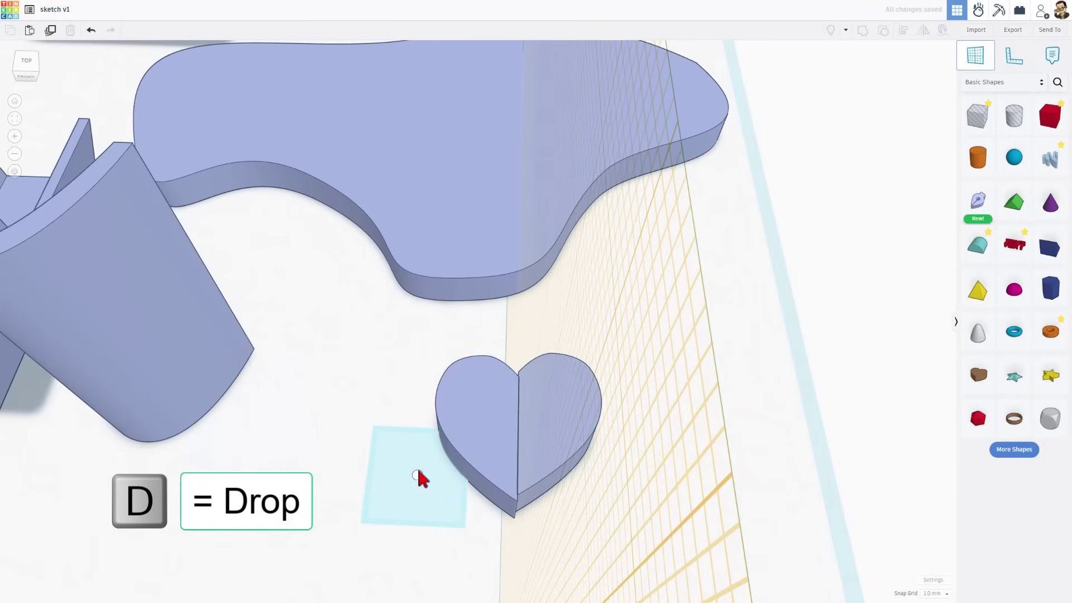
pyautogui.click(341, 465)
# Align both heart halves along one edge and group them into one heart.
pyautogui.moveTo(355, 438); pyautogui.dragTo(603, 522)
pyautogui.press('l')
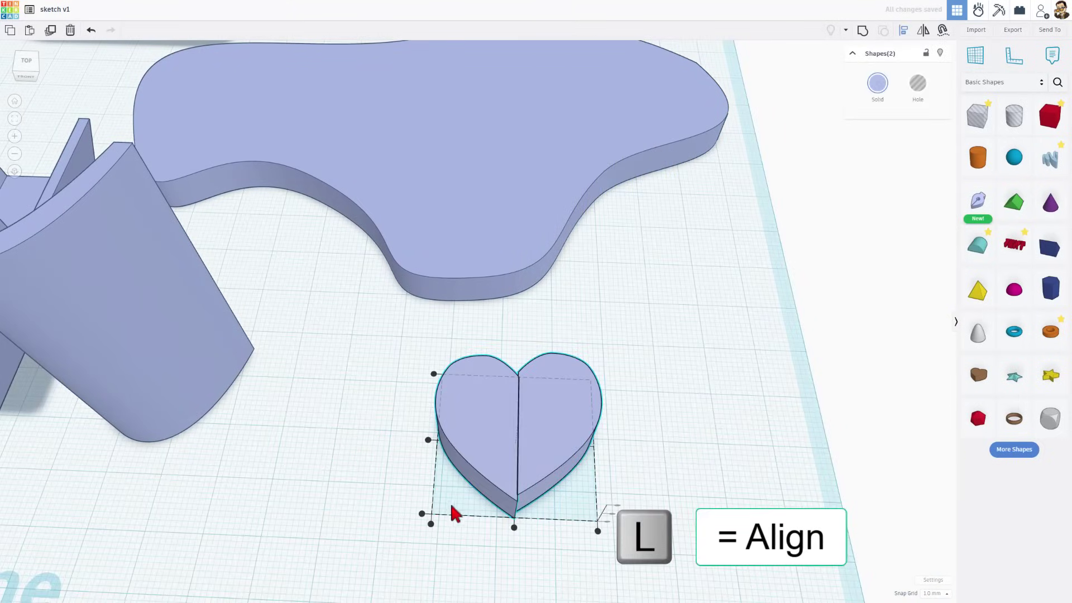
pyautogui.click(422, 513)
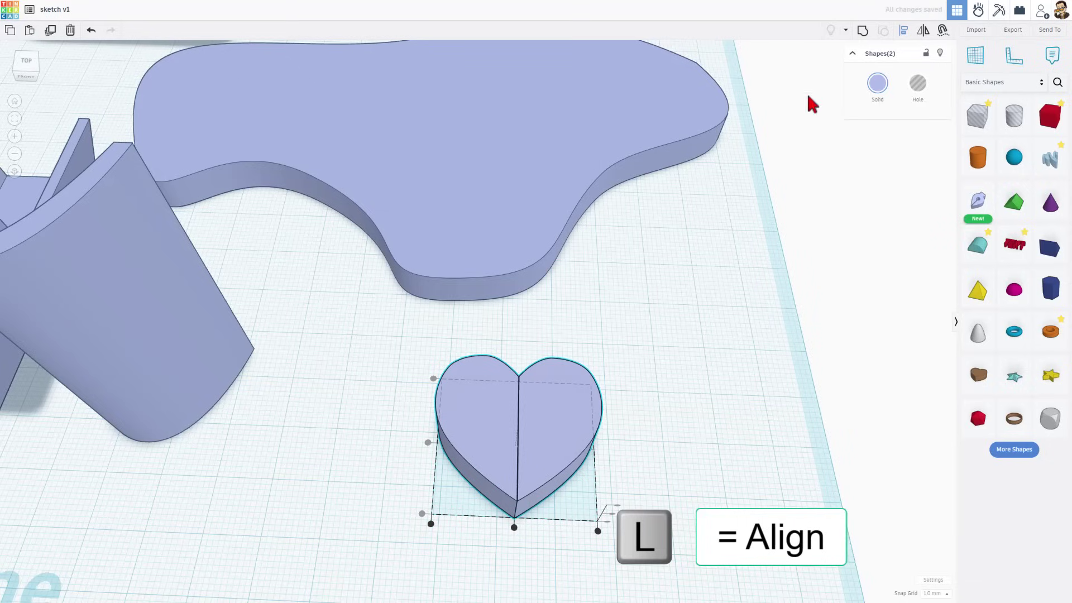
pyautogui.click(862, 31)
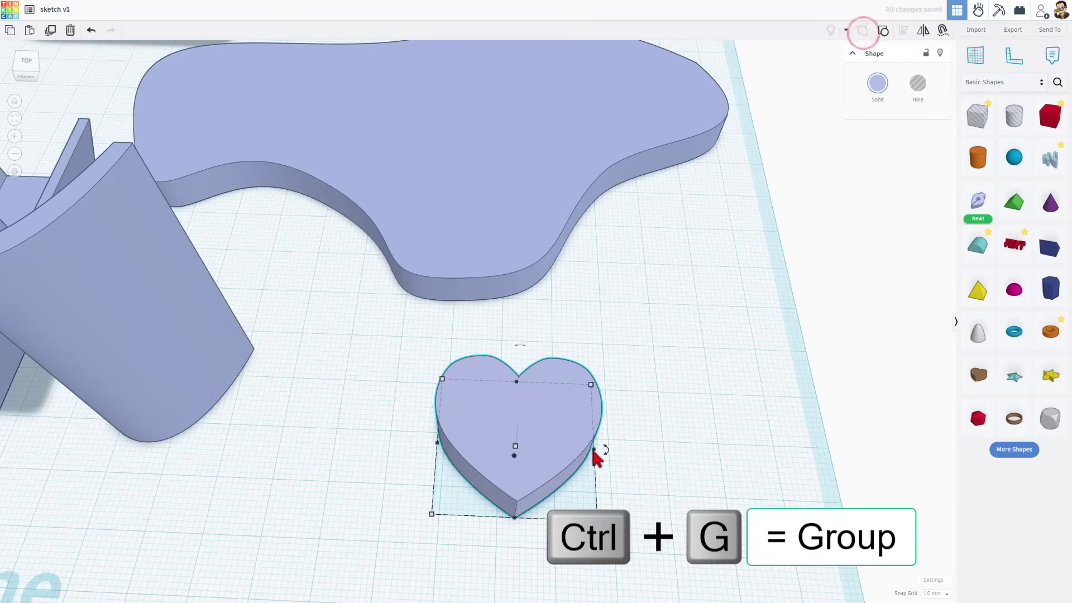
pyautogui.moveTo(592, 455); pyautogui.dragTo(537, 360, button='right')
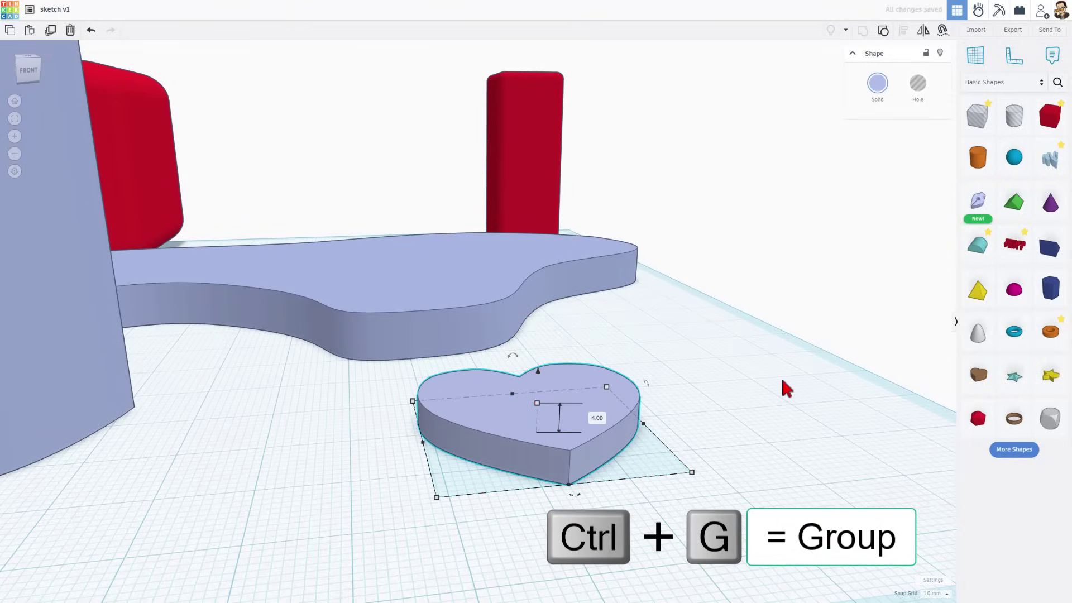